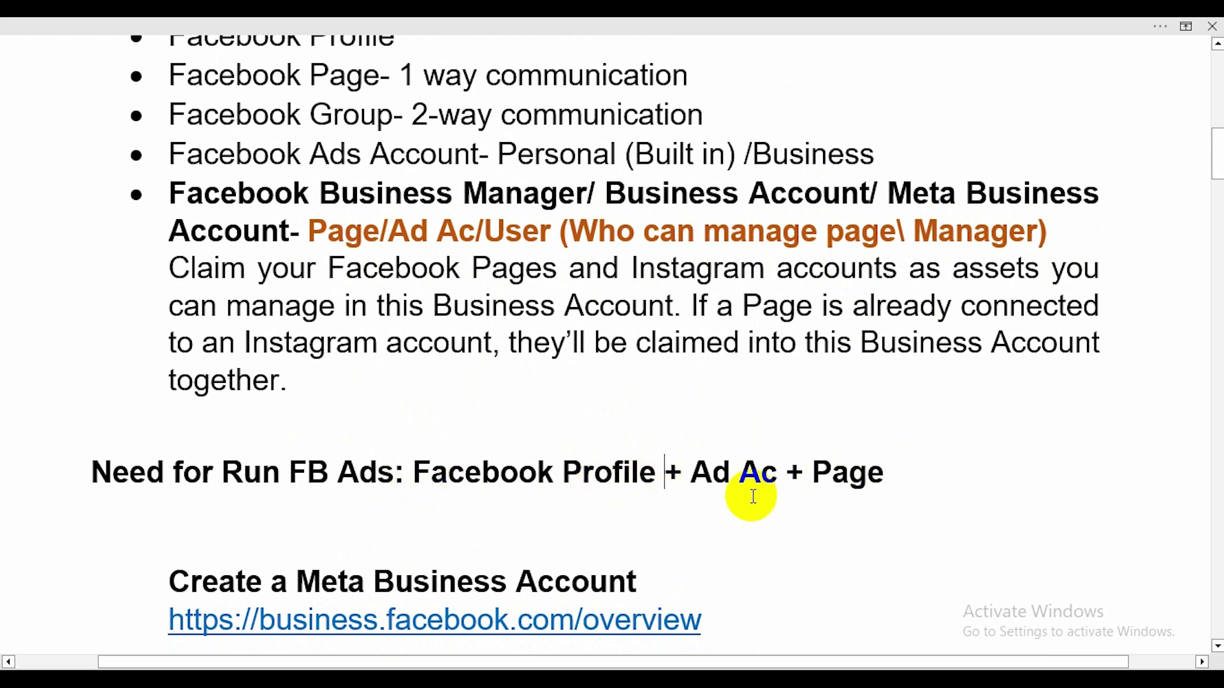
Insert "Business Manager" after "Facebook Profile" in the "Need for Run FB Ads" line, with a space before the following plus sign
text(Business)
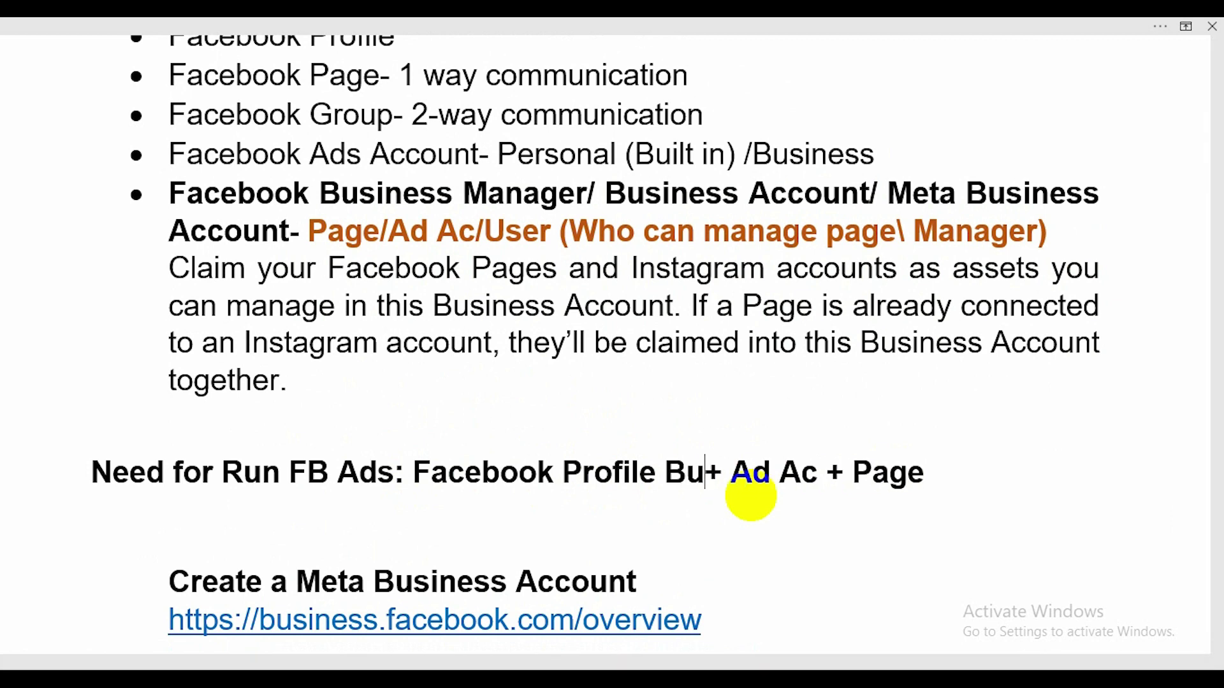
text( N+ Ad Ac + Pa)
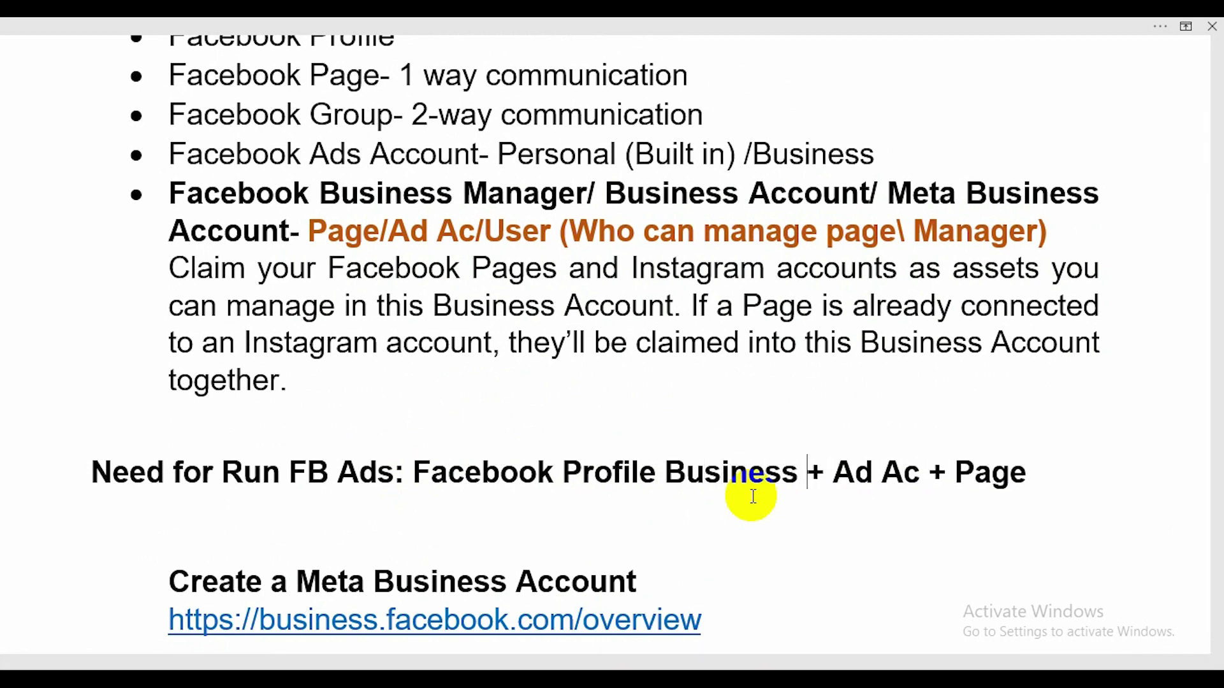
key(BackSpace)
text(MA)
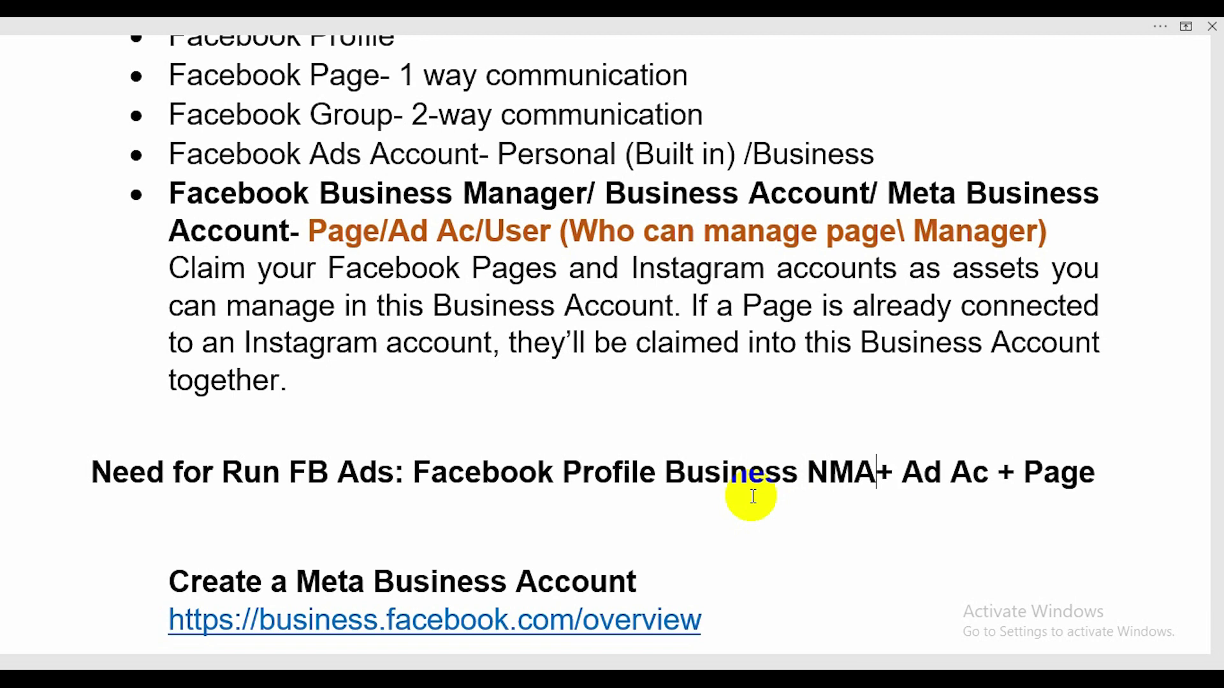
key(BackSpace)
key(BackSpace)
key(BackSpace)
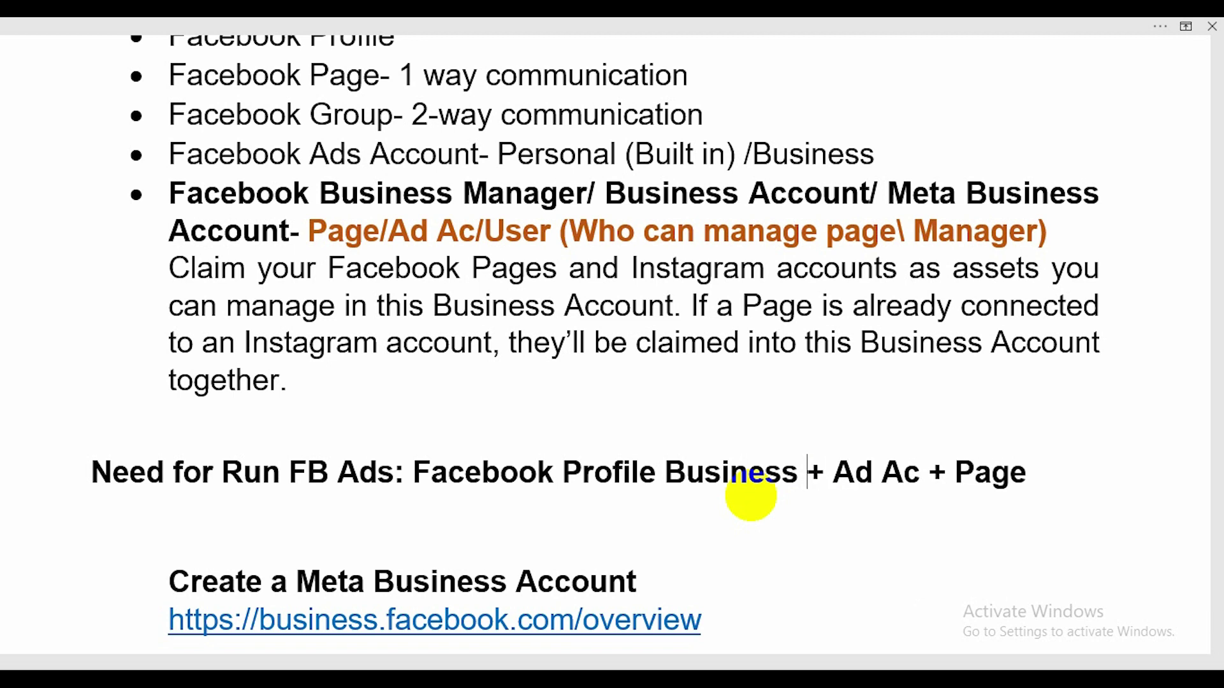
text(Ma)
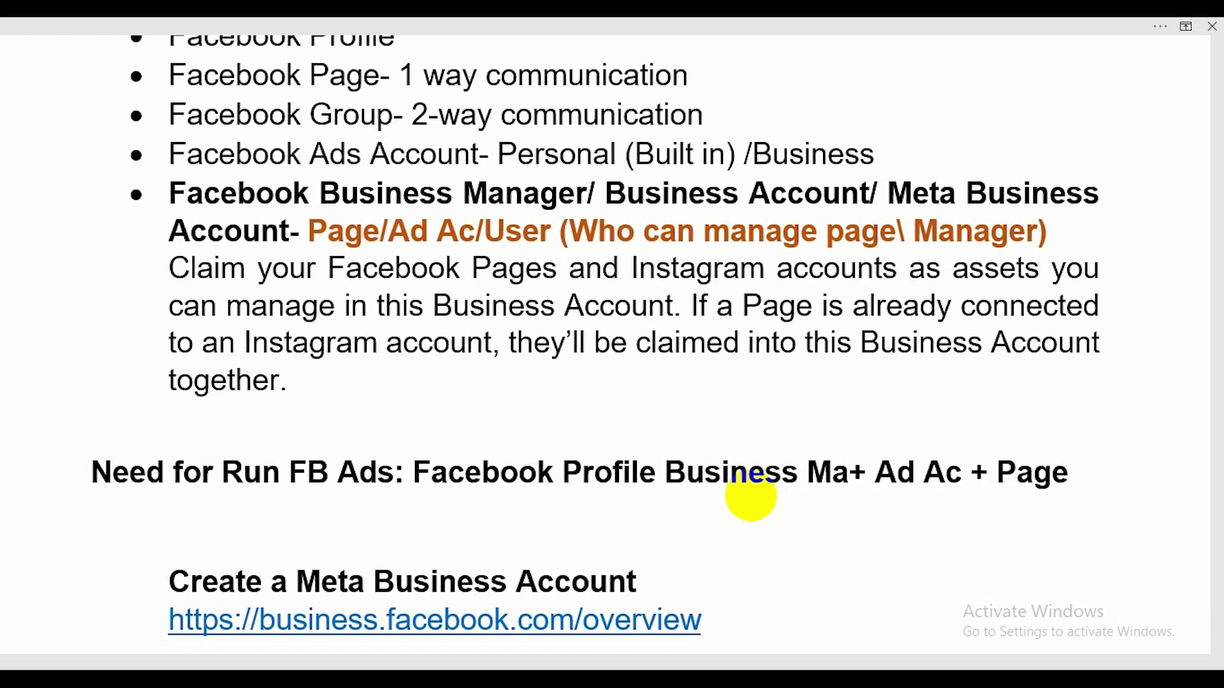
text(nager)
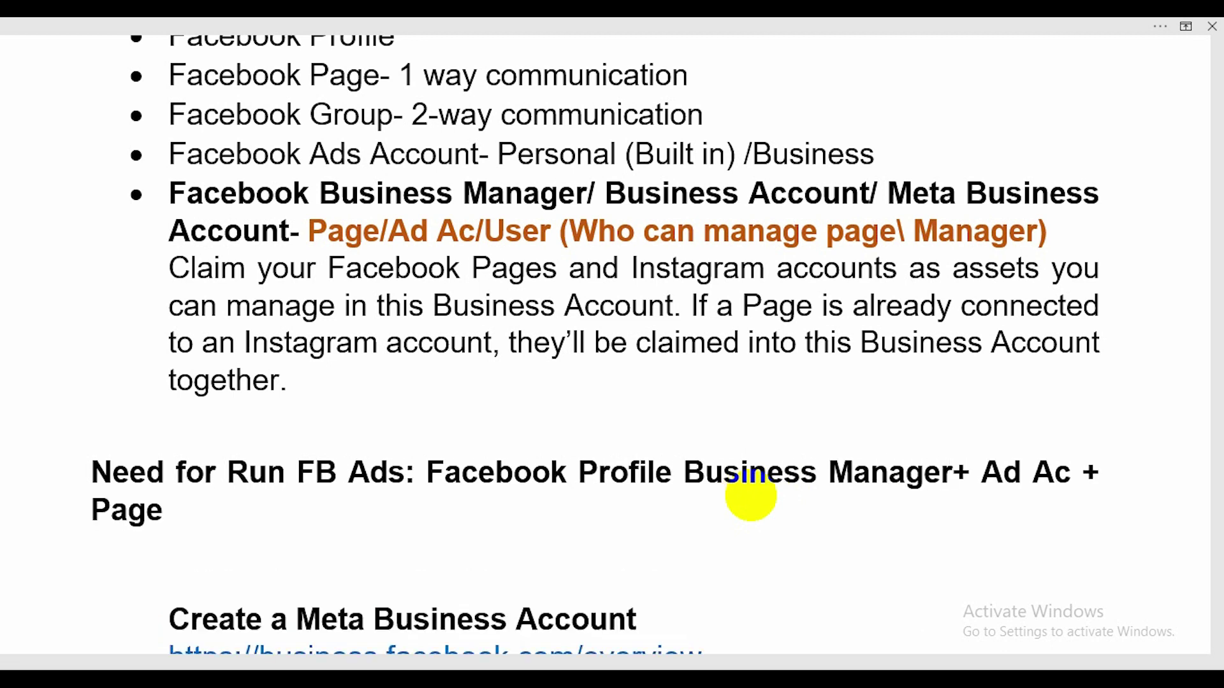
text( + Ad A)
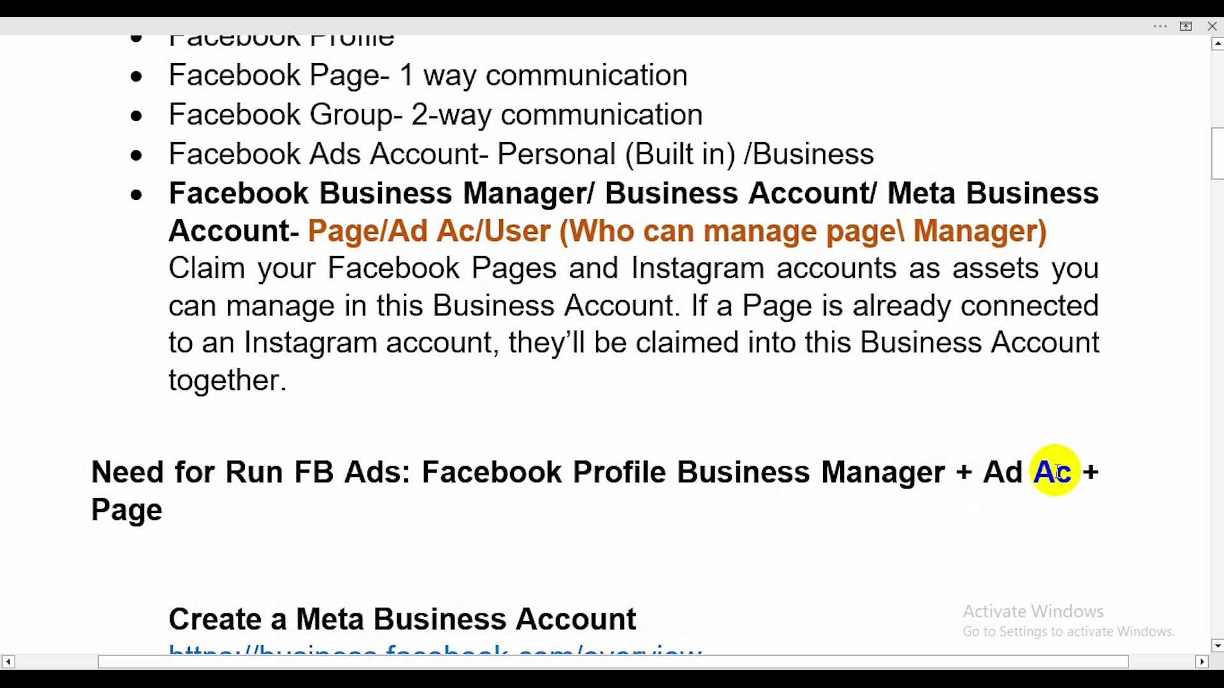
Expand "Ad Ac" to "Ad Account" and insert "Facebook" before "Page" in the ads requirements line
text(ccount + )
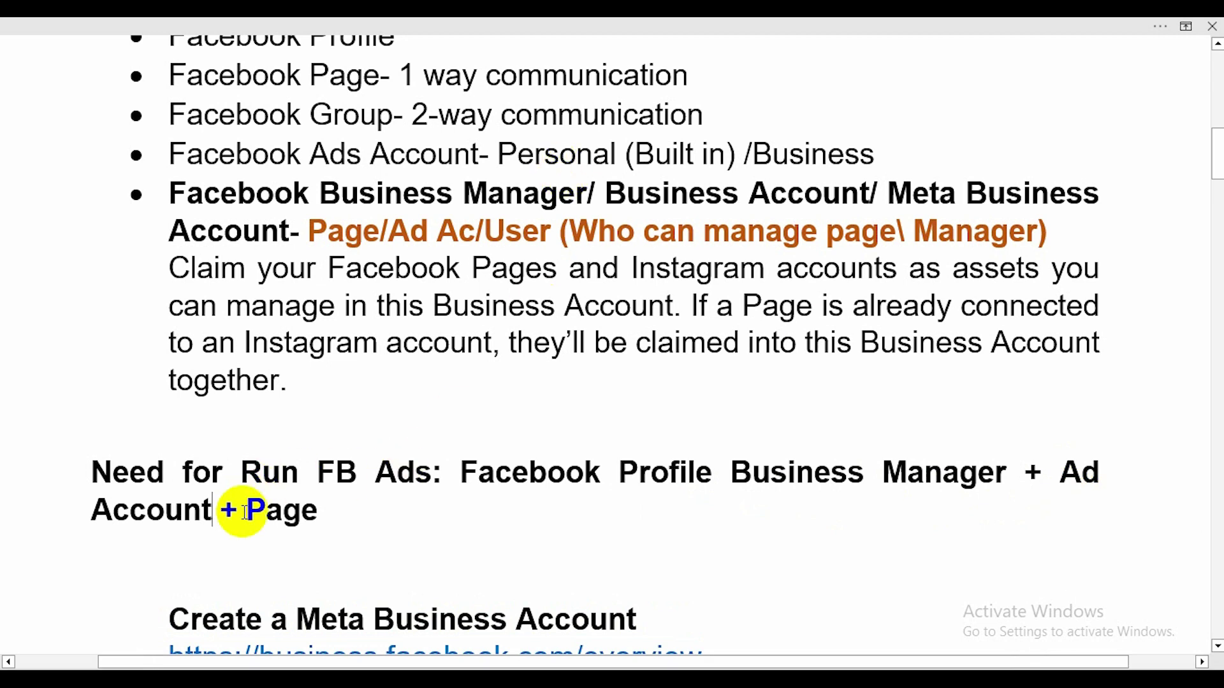
text(Facebook)
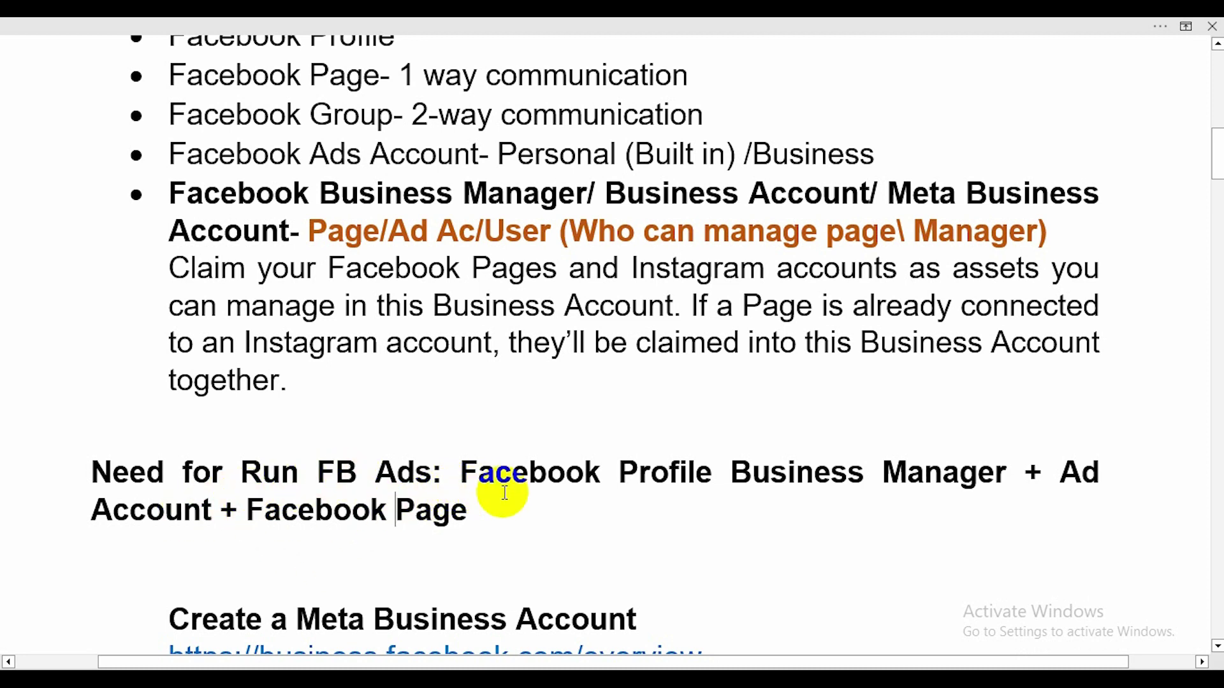
Move the requirements after "Need for Run FB Ads:" onto their own line and add a "+" after "Facebook Profile"
click(460, 473)
key(Return)
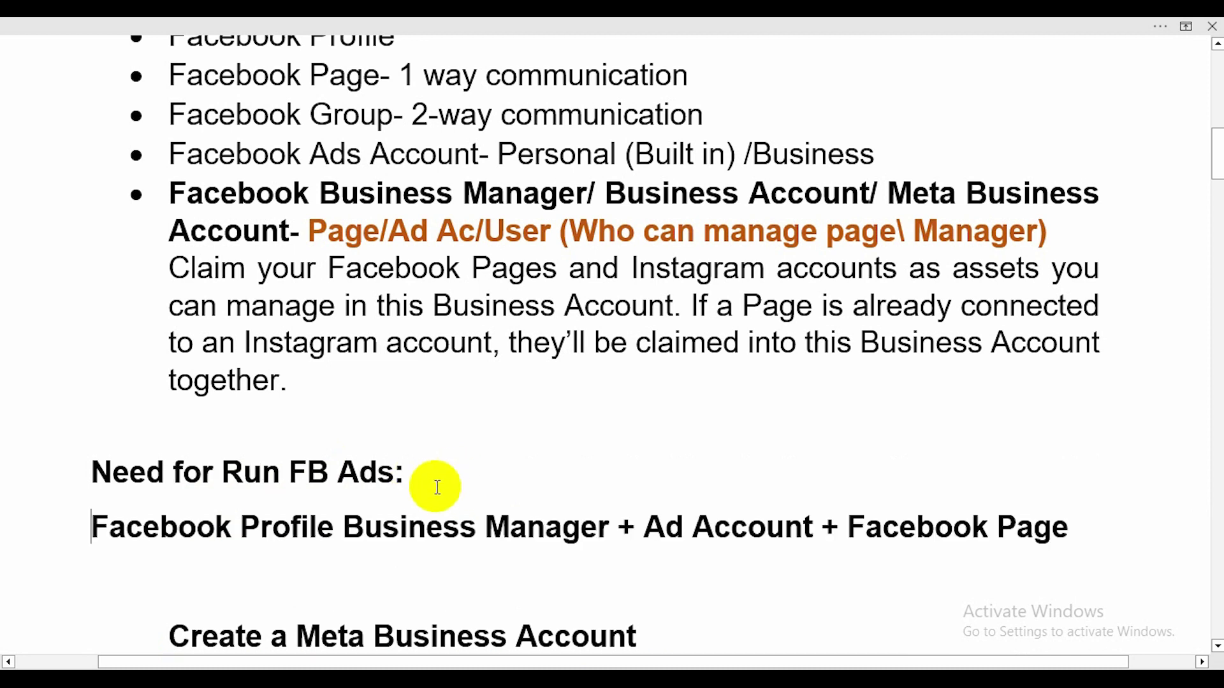
scroll(433, 486, down, 3)
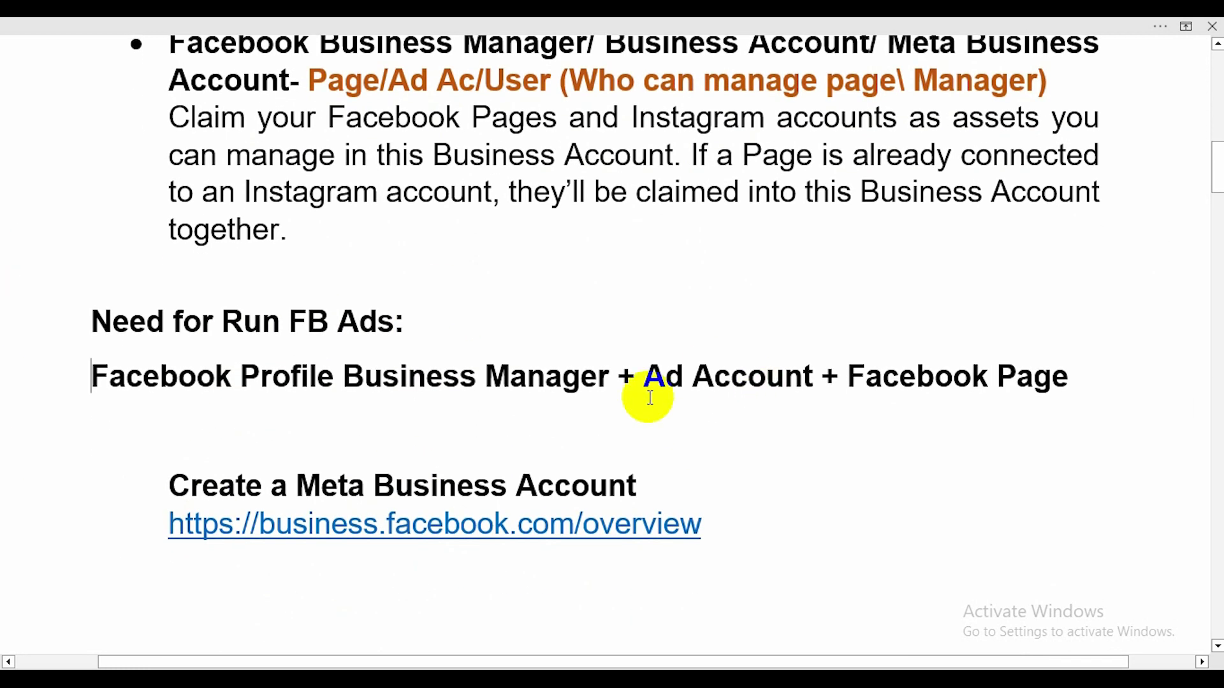
click(334, 380)
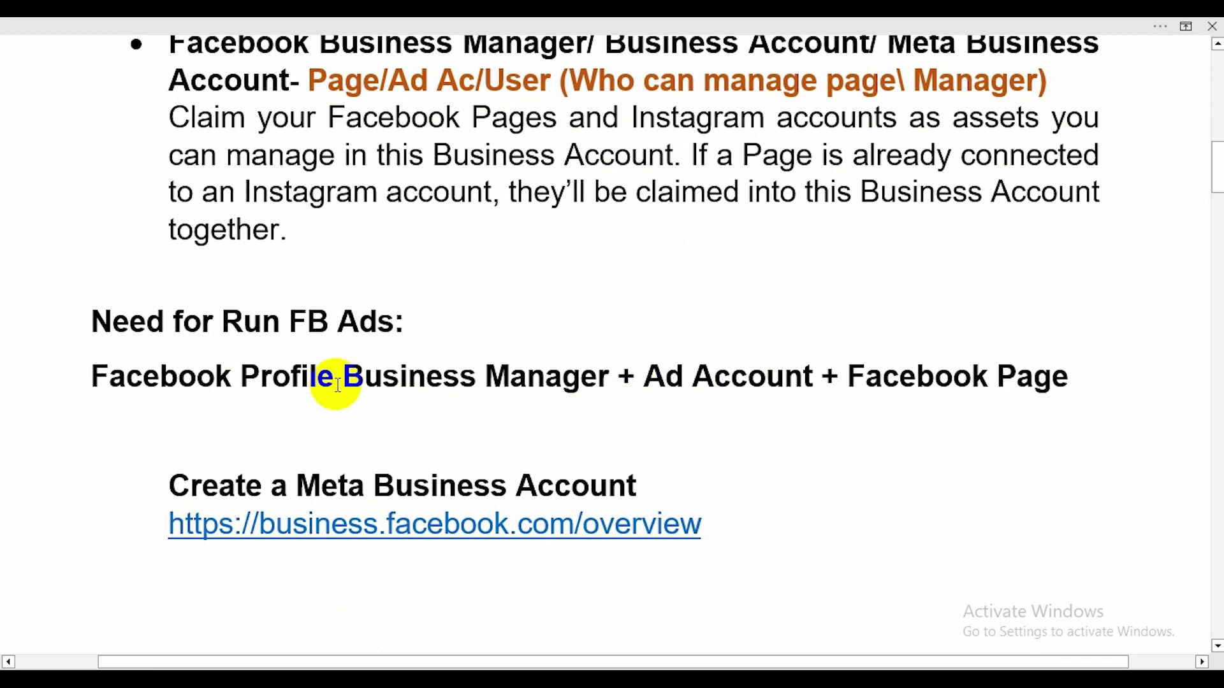
text(+)
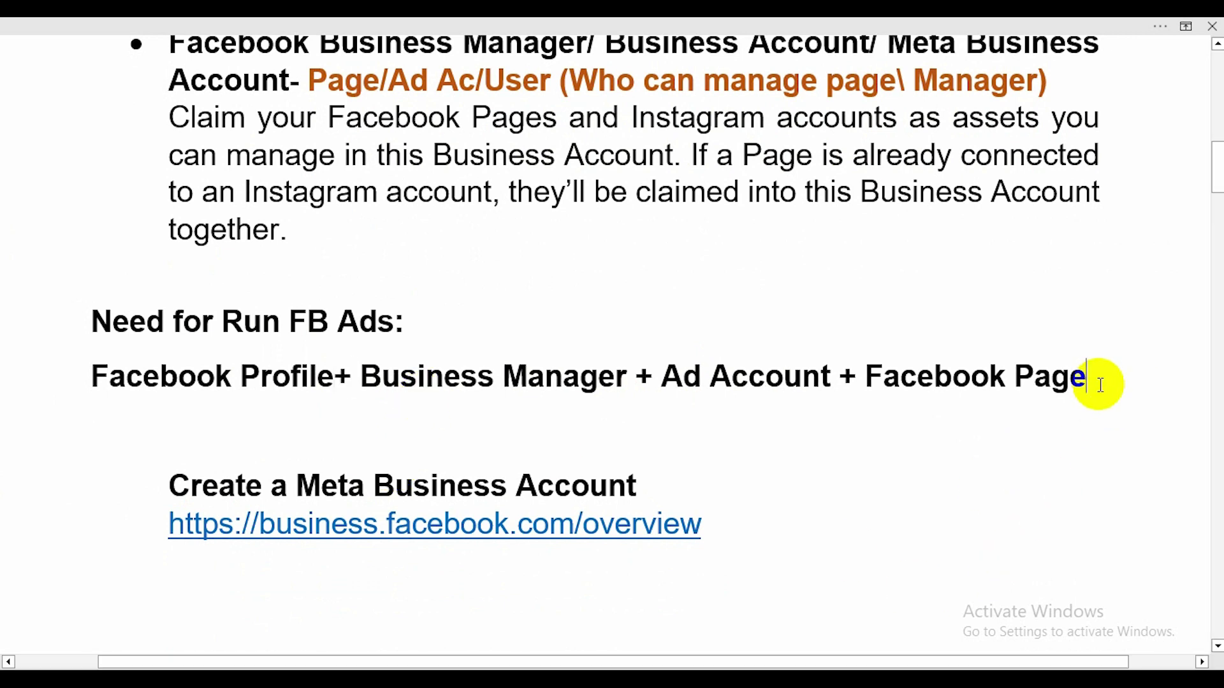
Read the notes on Business Accounts and asset types, briefly checking the Meta business overview page in the browser
scroll(554, 478, down, 1)
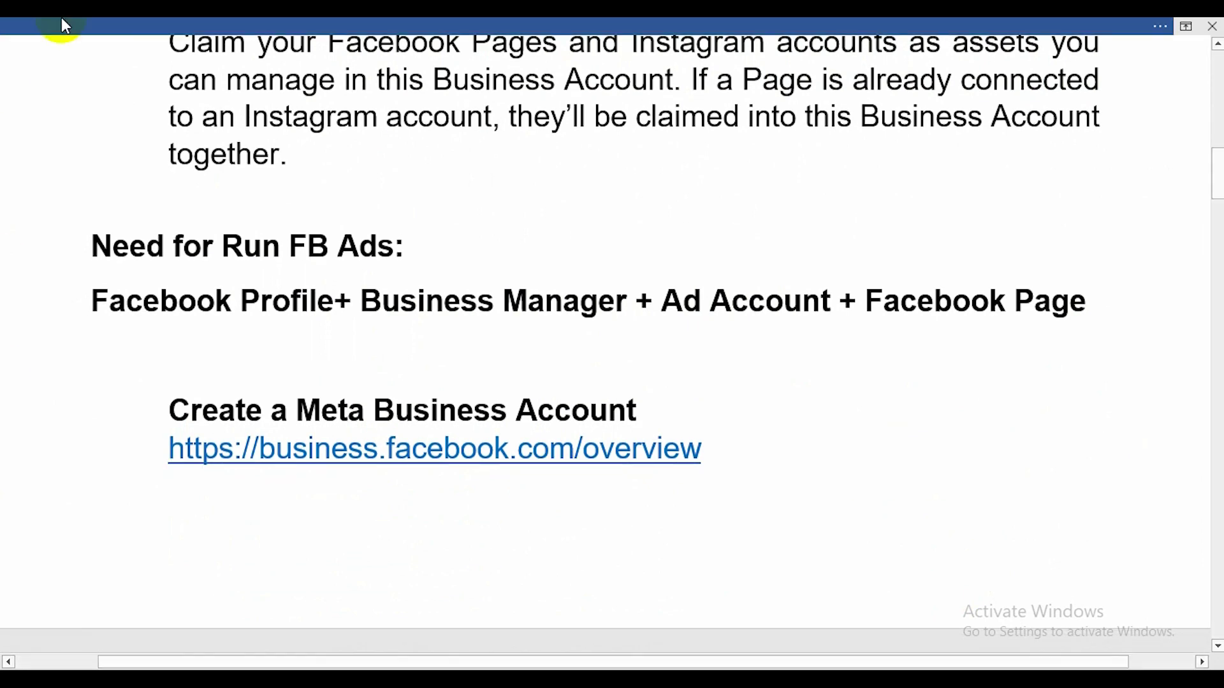
scroll(415, 380, down, 9)
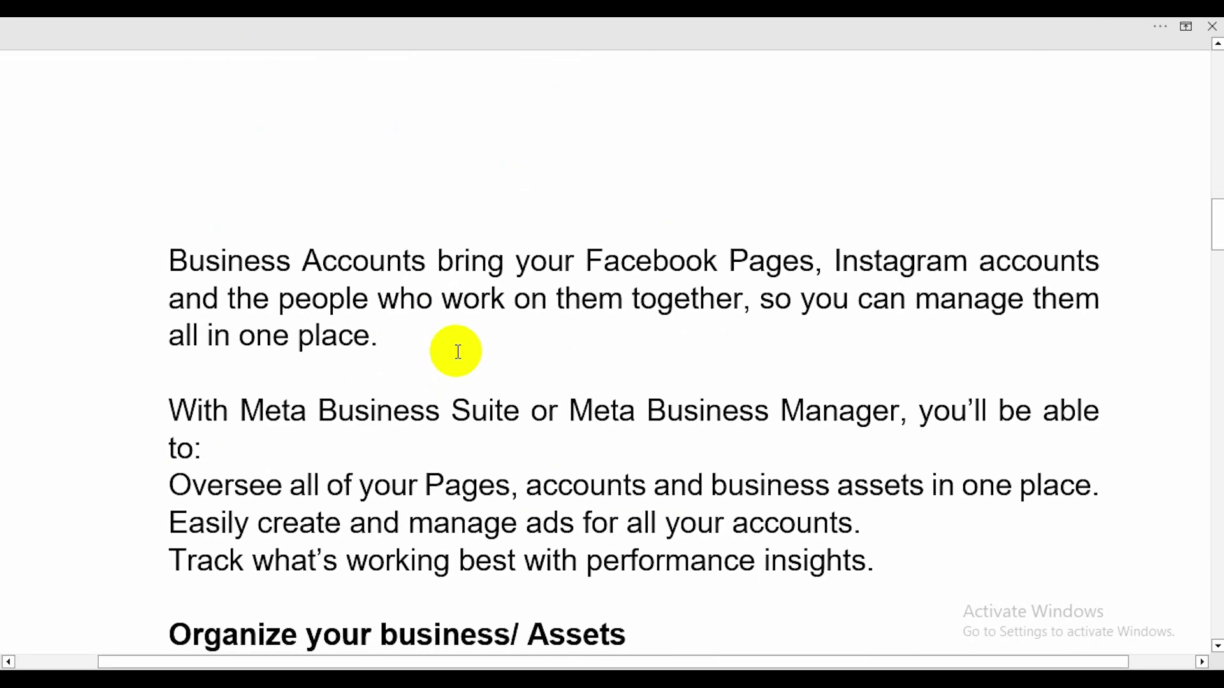
scroll(446, 357, down, 3)
scroll(458, 352, down, 7)
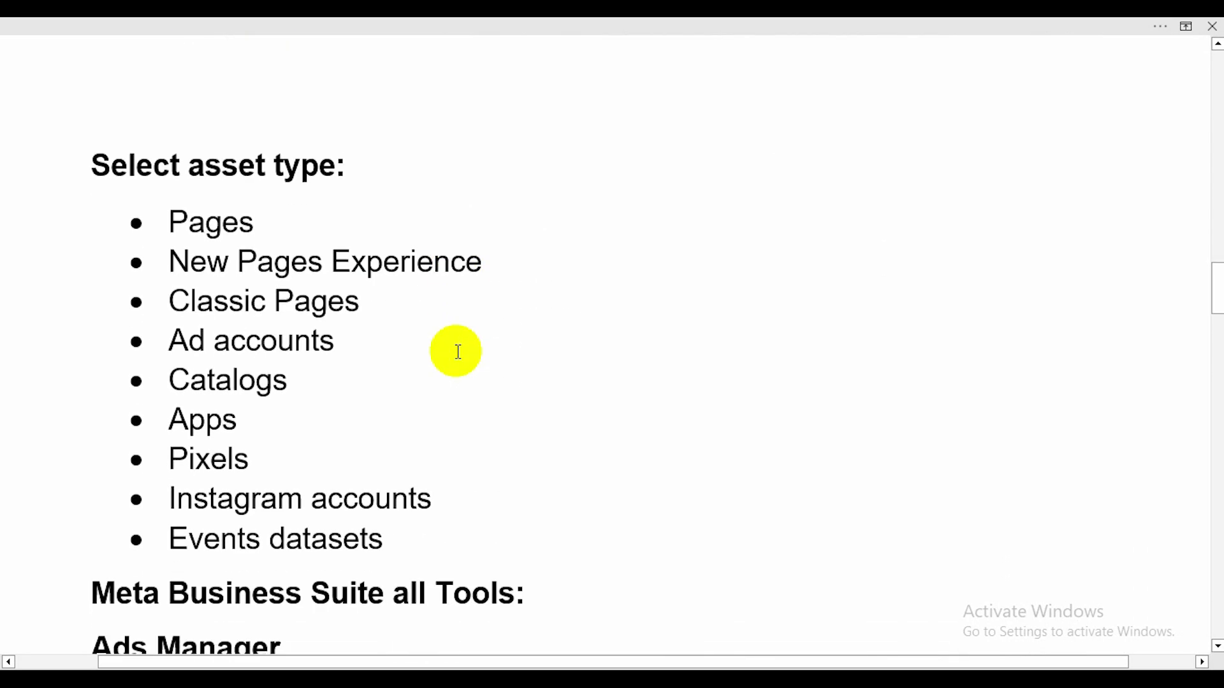
scroll(456, 350, up, 1)
scroll(457, 347, down, 1)
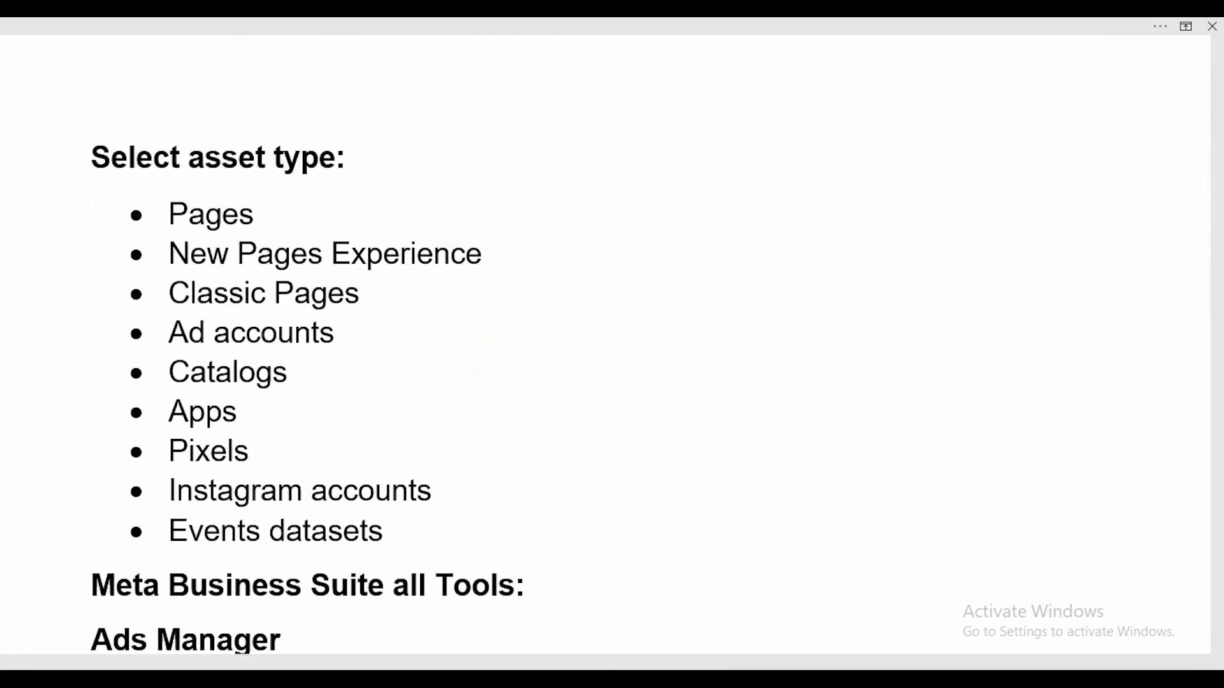
click(654, 666)
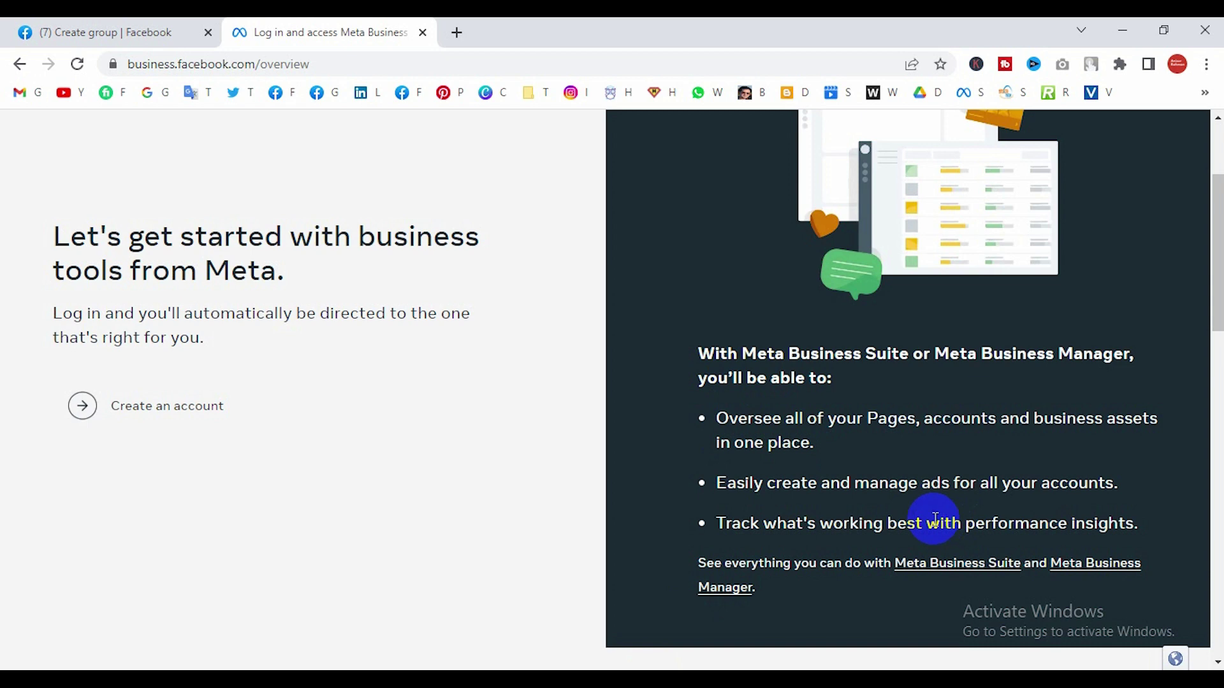
click(653, 666)
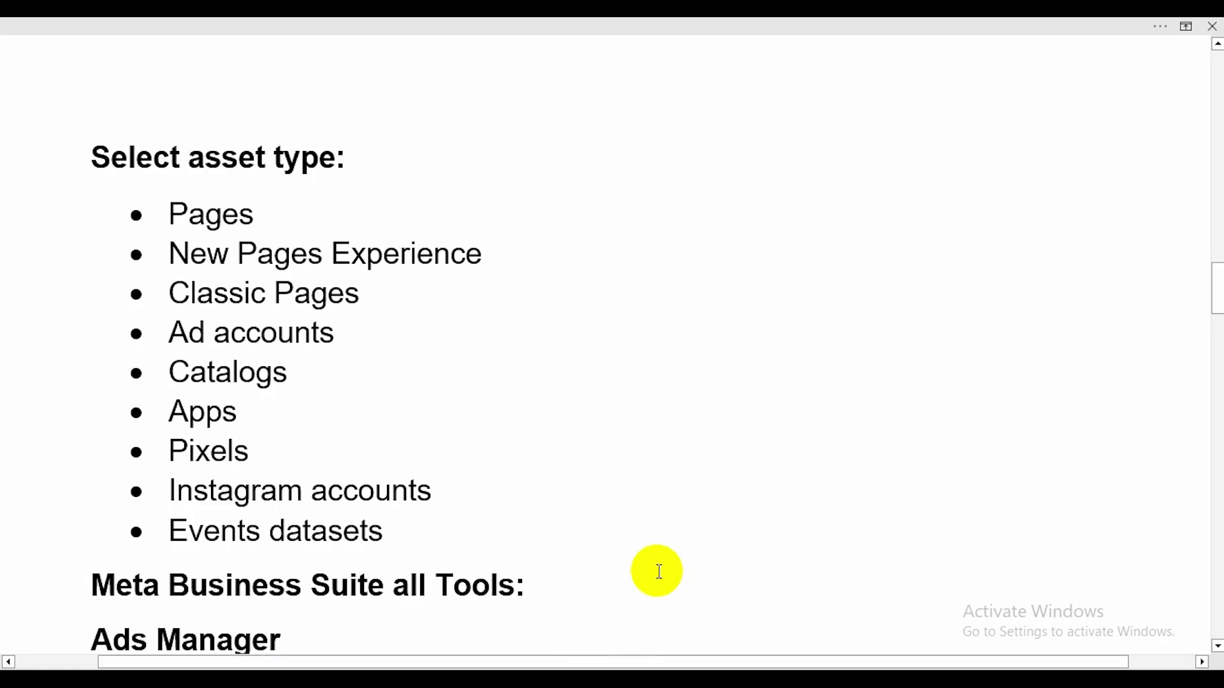
Review the asset types, the Meta Business Suite tools list and the notes on organizing business assets
scroll(386, 248, down, 1)
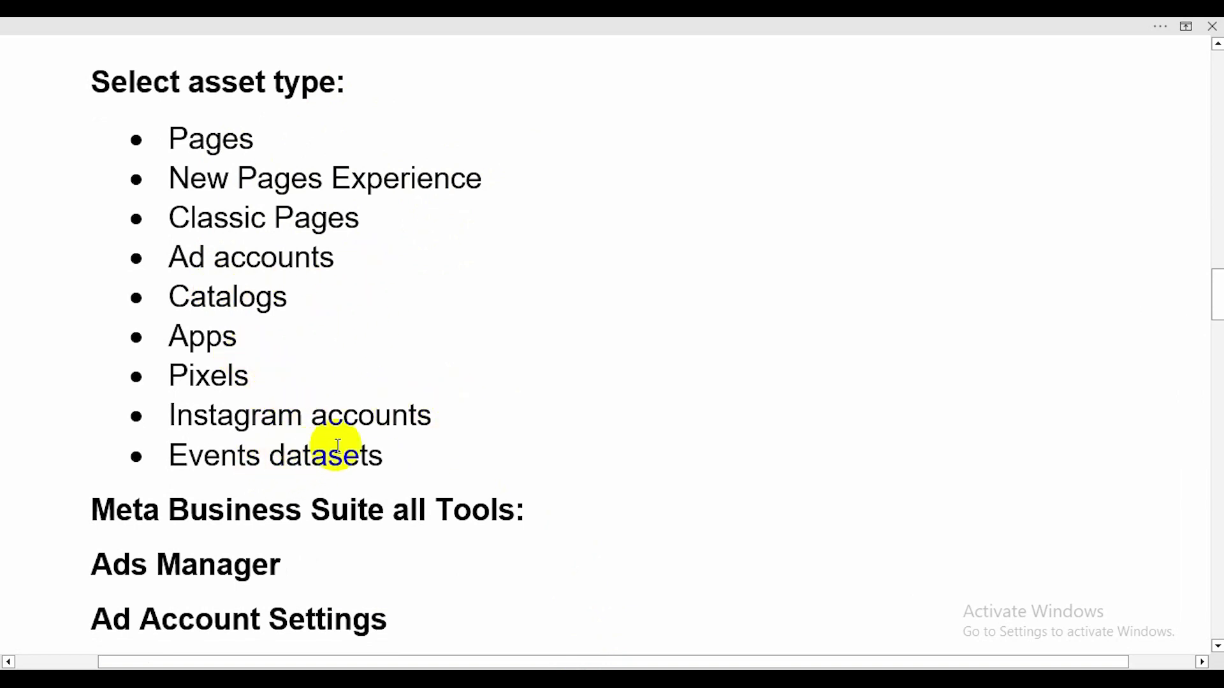
scroll(405, 258, down, 3)
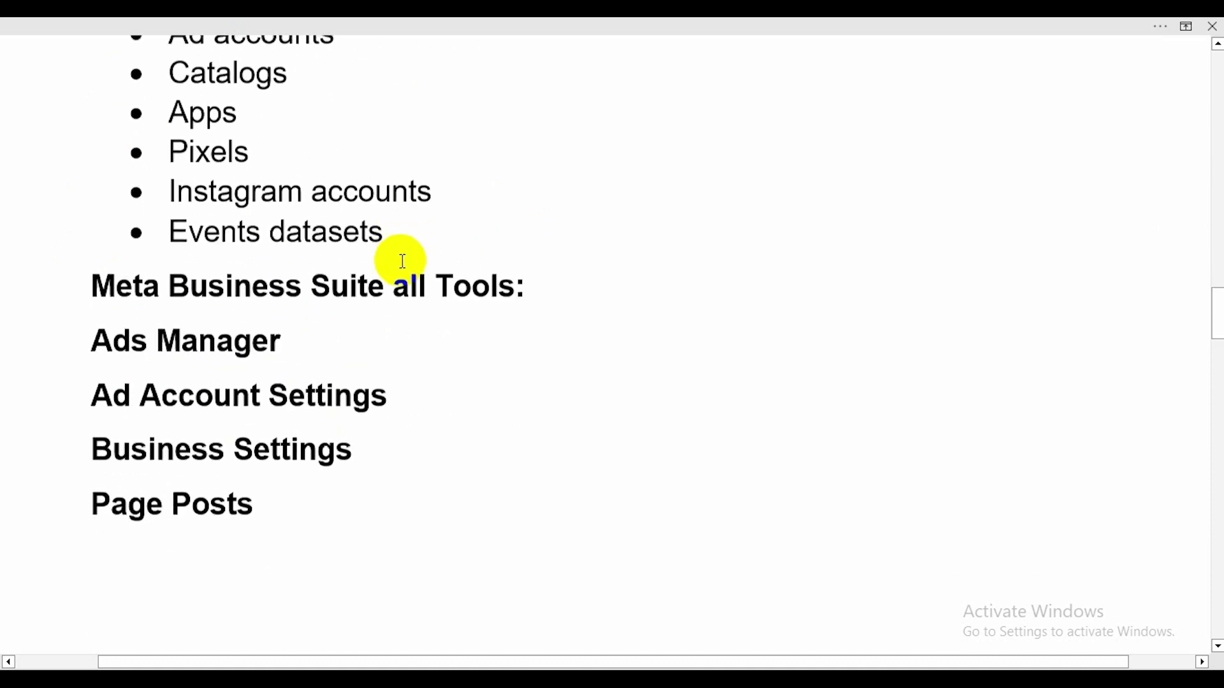
scroll(388, 262, down, 4)
scroll(365, 274, up, 15)
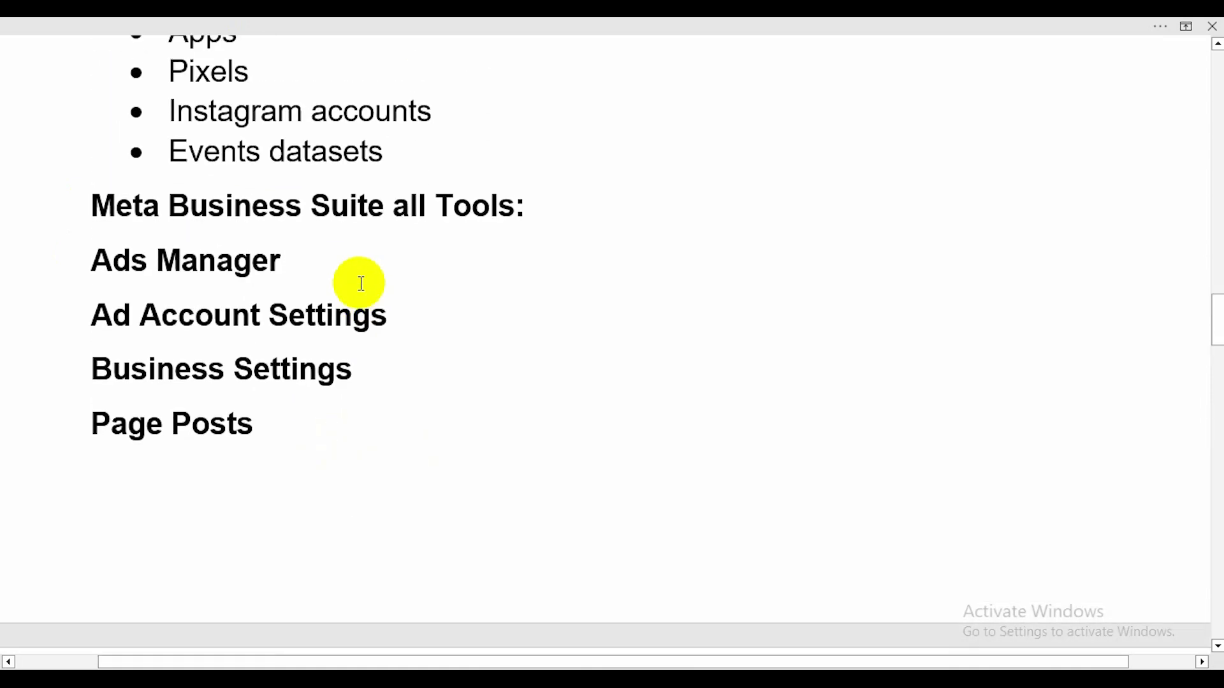
scroll(377, 299, up, 5)
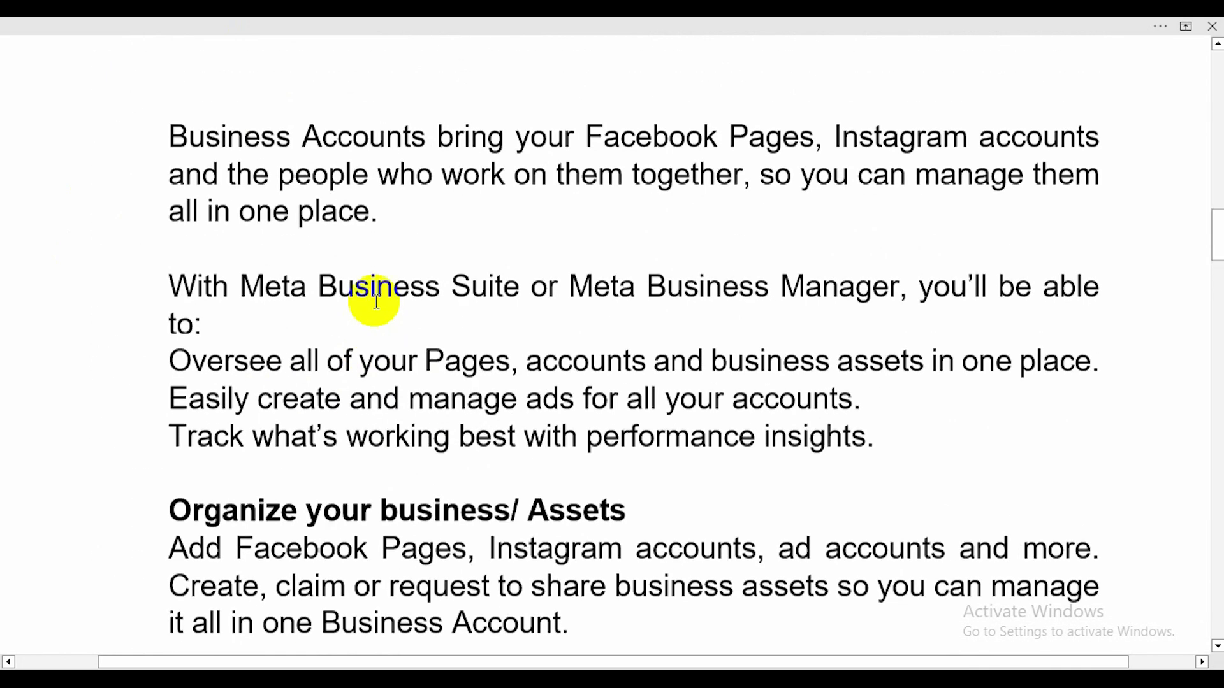
scroll(376, 301, down, 6)
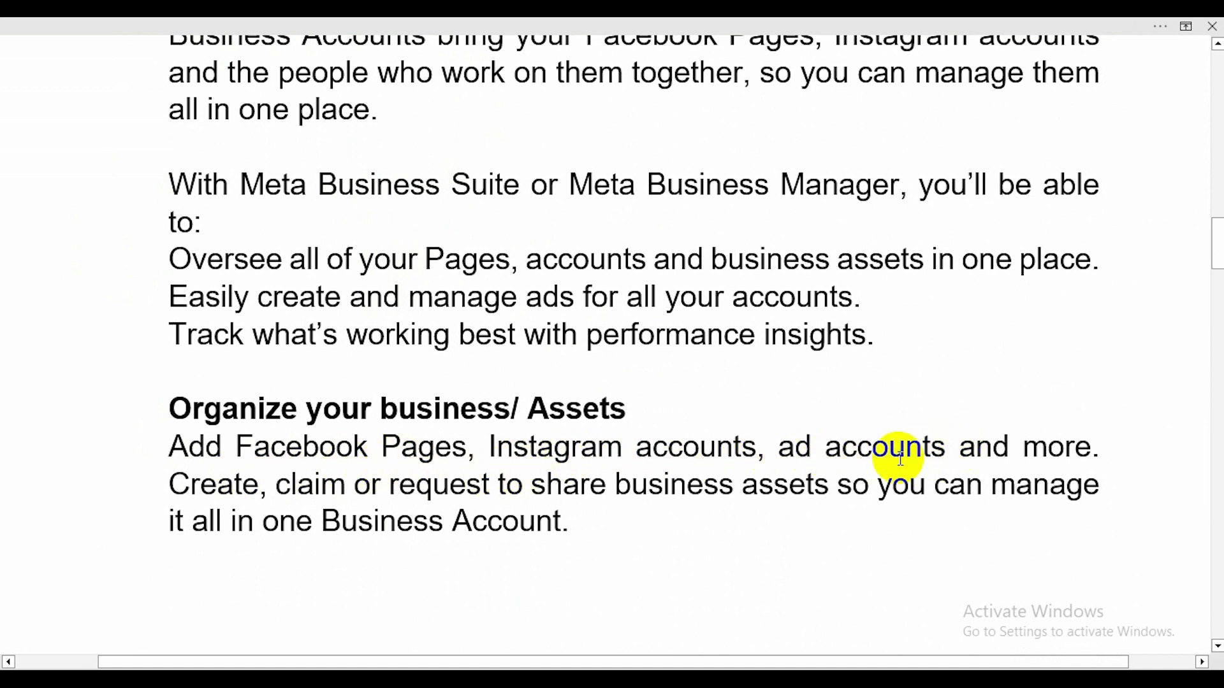
scroll(552, 459, up, 2)
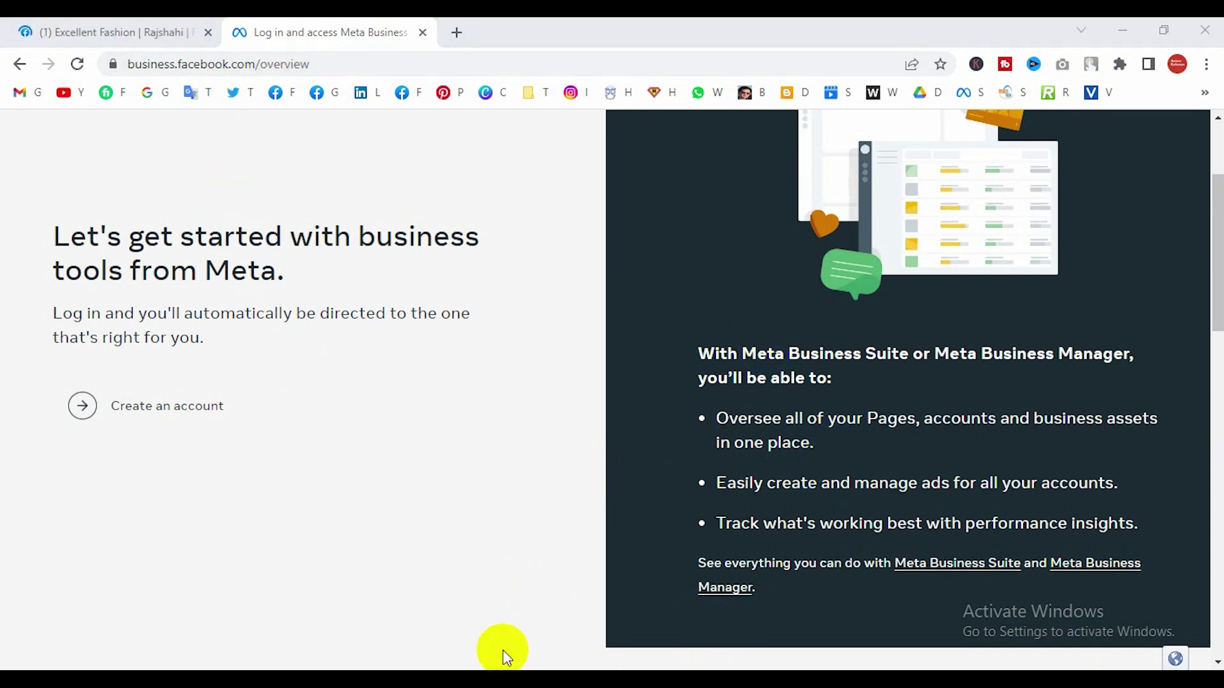
In the browser, dismiss the profile-switch notice on the Excellent Fashion page and open its Meta Business Suite
click(102, 31)
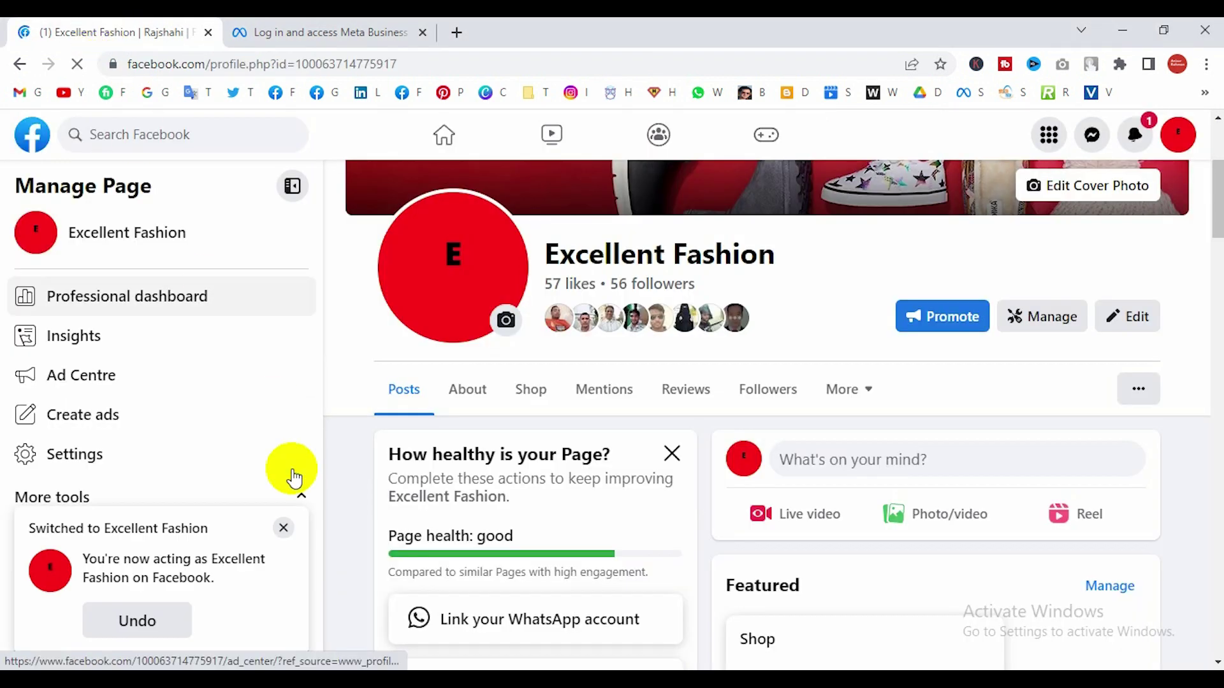
click(284, 528)
scroll(255, 286, down, 1)
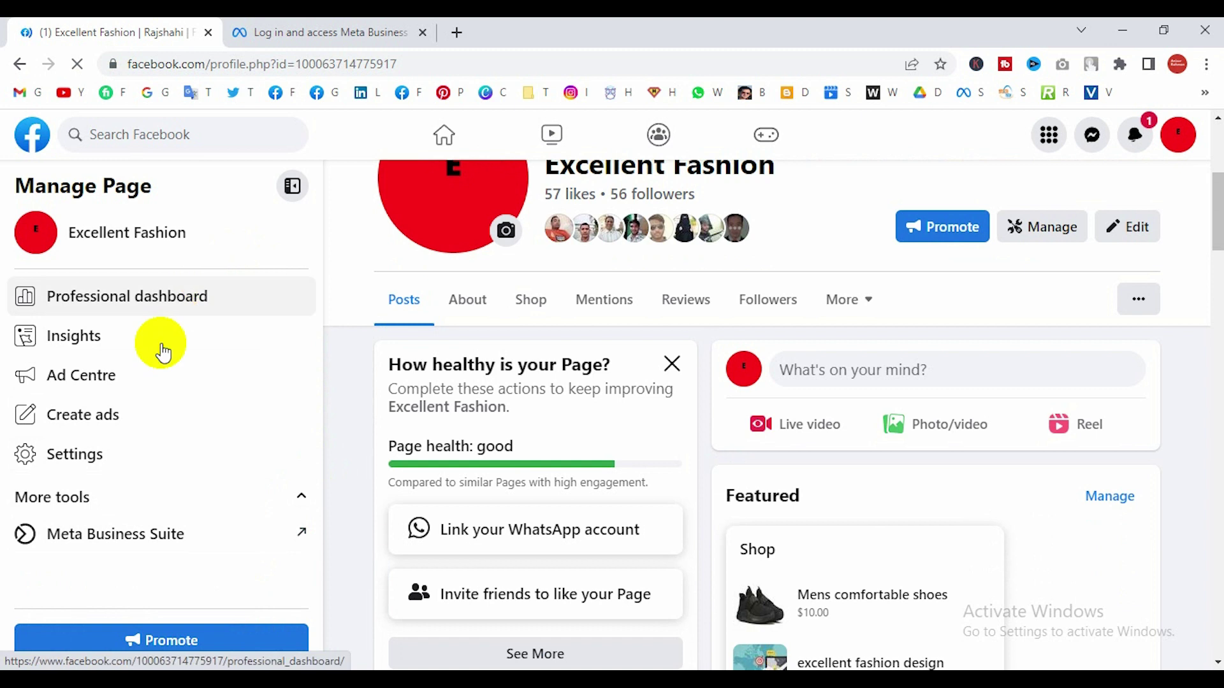
click(162, 538)
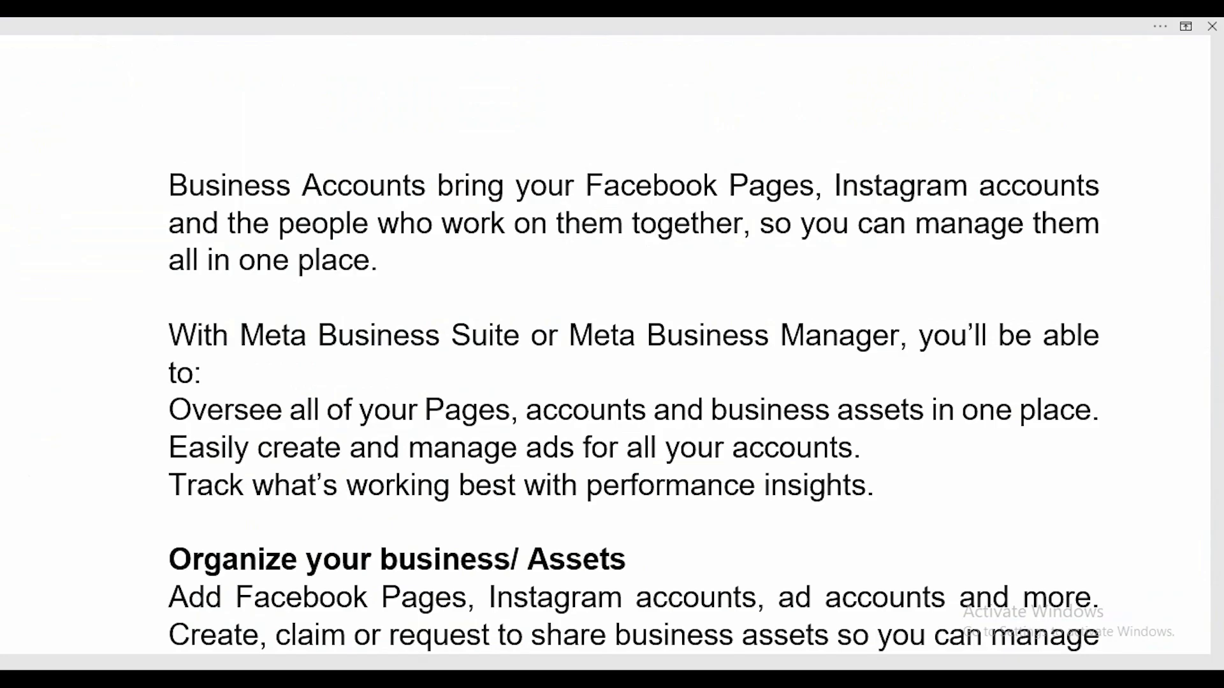
Find the Meta Business Account link in the Word notes and examine the account creation option on the business.facebook.com/overview page in the browser
scroll(568, 382, up, 5)
scroll(339, 407, down, 1)
click(234, 304)
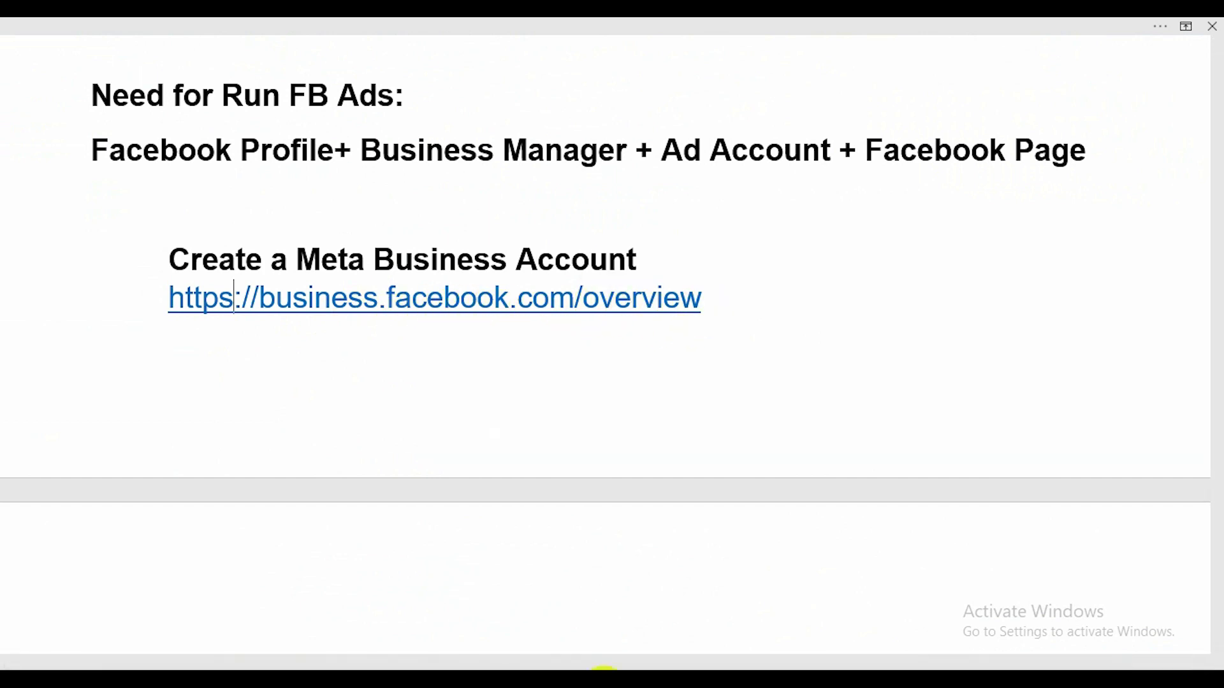
click(606, 682)
click(495, 31)
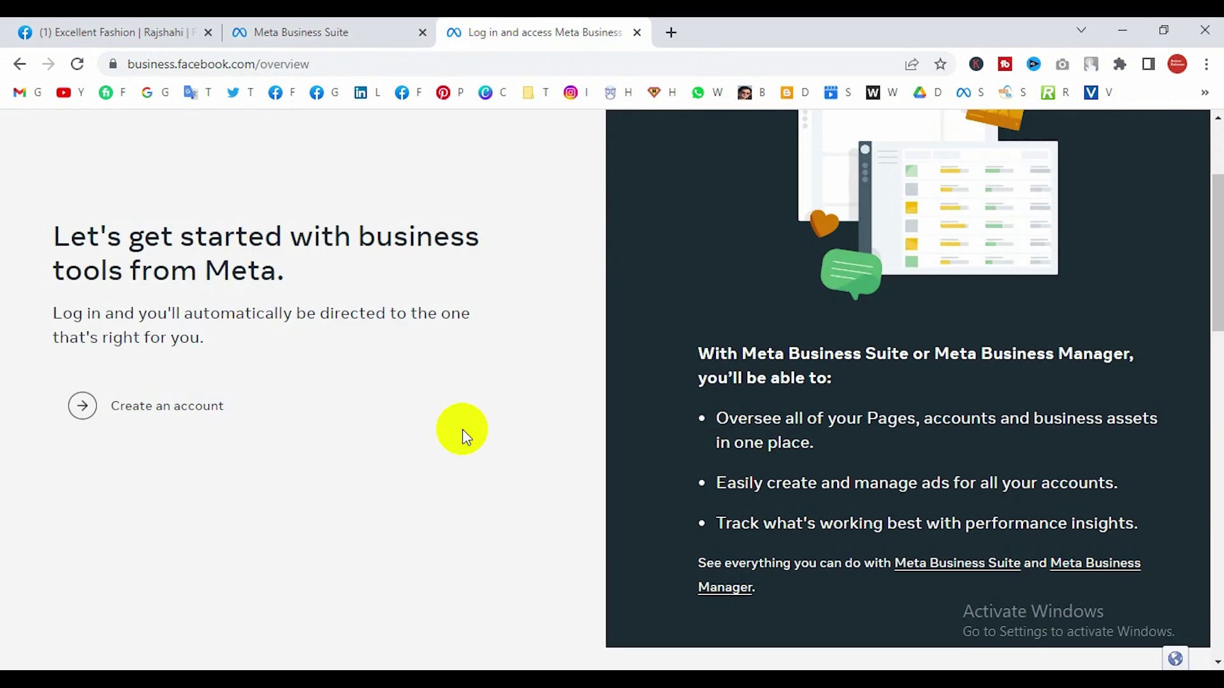
scroll(500, 507, up, 3)
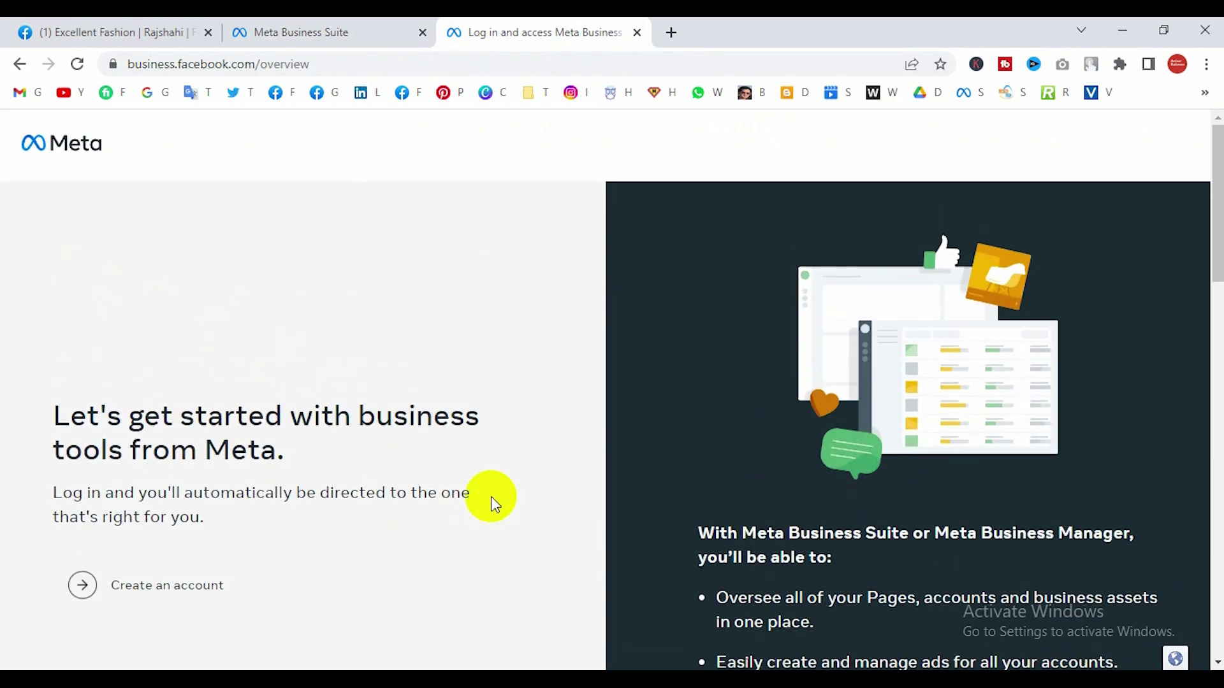
scroll(459, 523, down, 3)
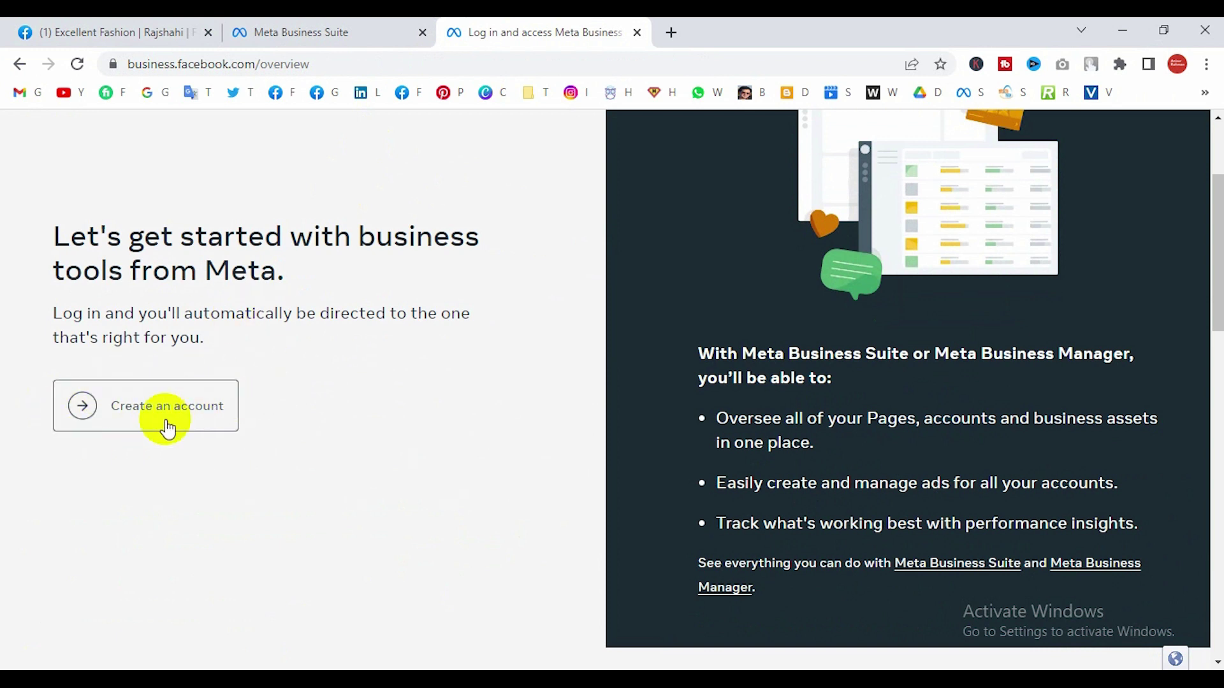
scroll(169, 422, up, 2)
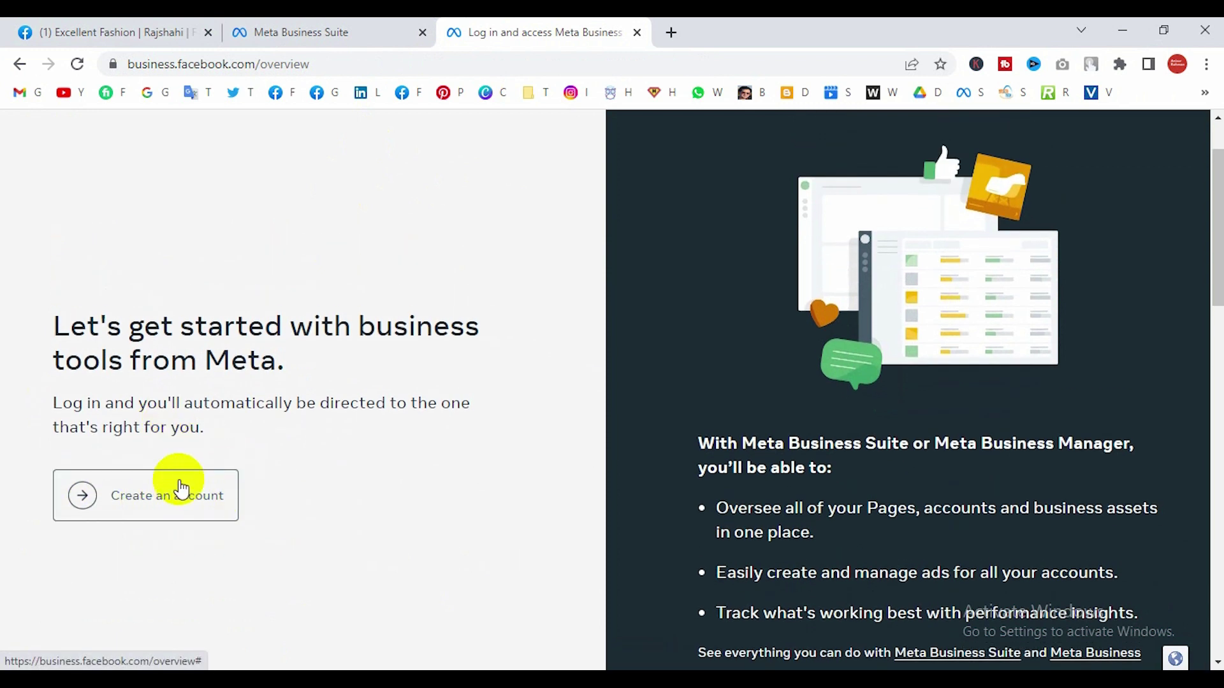
Return to the Meta Business Suite home for Excellent Fashion and view its page header
click(113, 37)
click(288, 27)
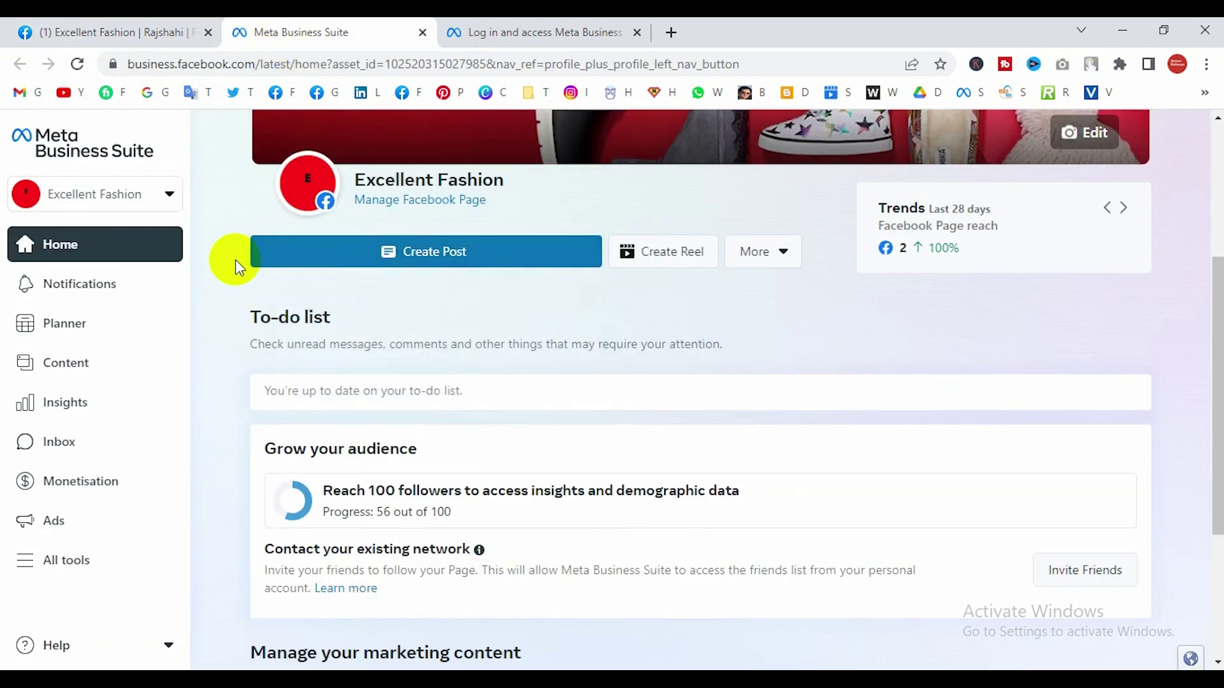
scroll(235, 259, up, 5)
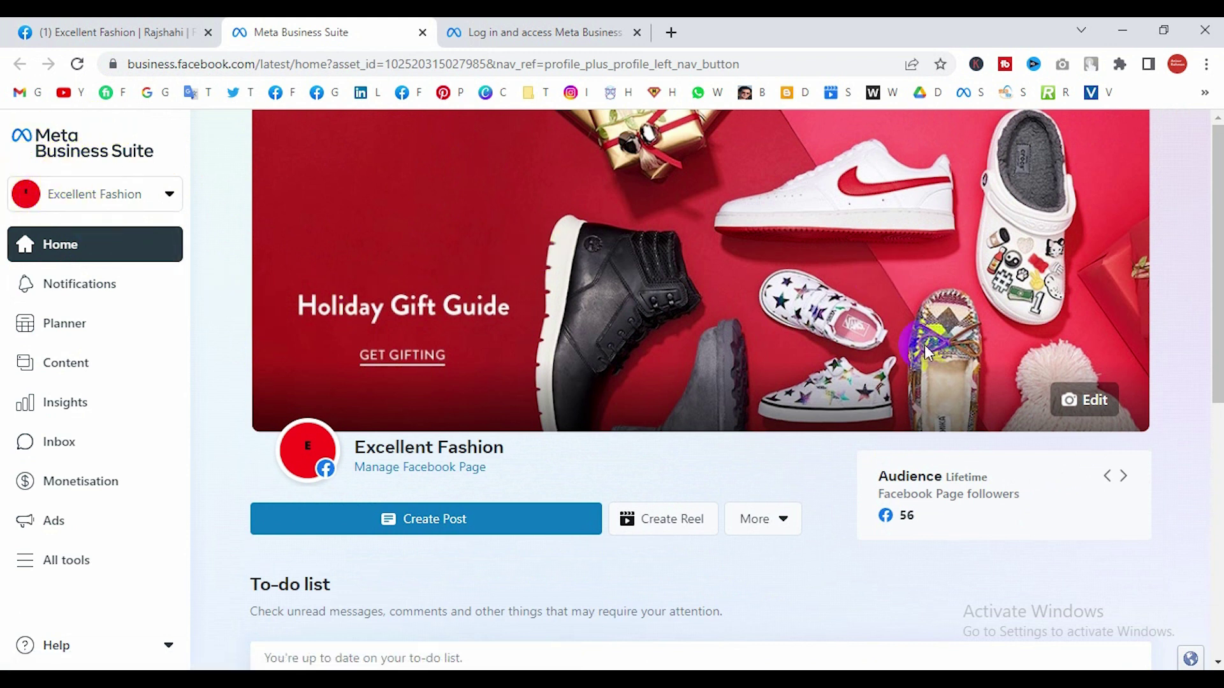
Switch the active Meta Business Suite account to the Freelancing Career Facebook Page
scroll(892, 382, down, 5)
scroll(383, 370, up, 5)
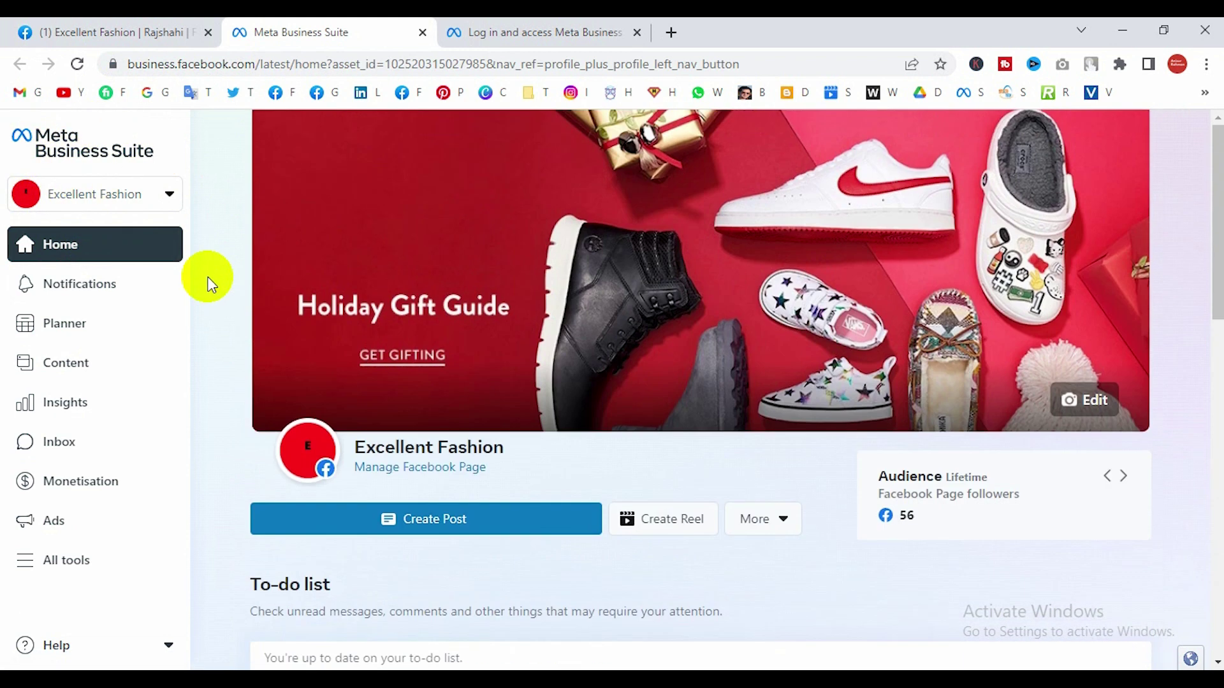
click(169, 197)
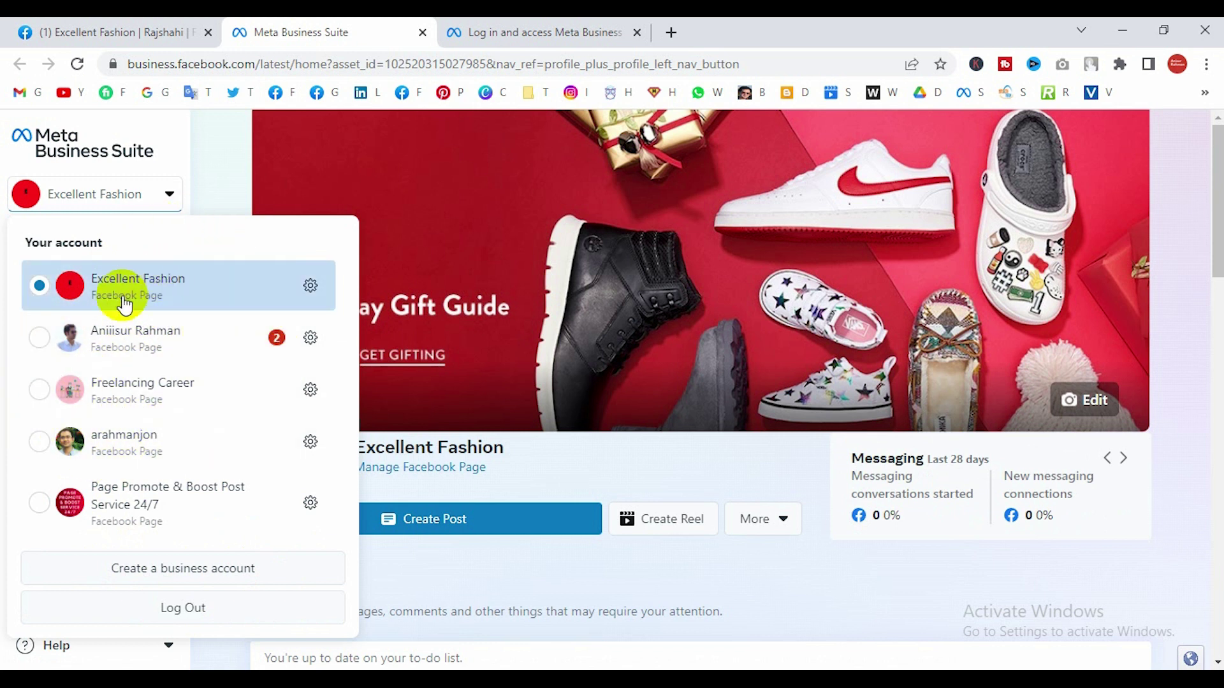
click(136, 392)
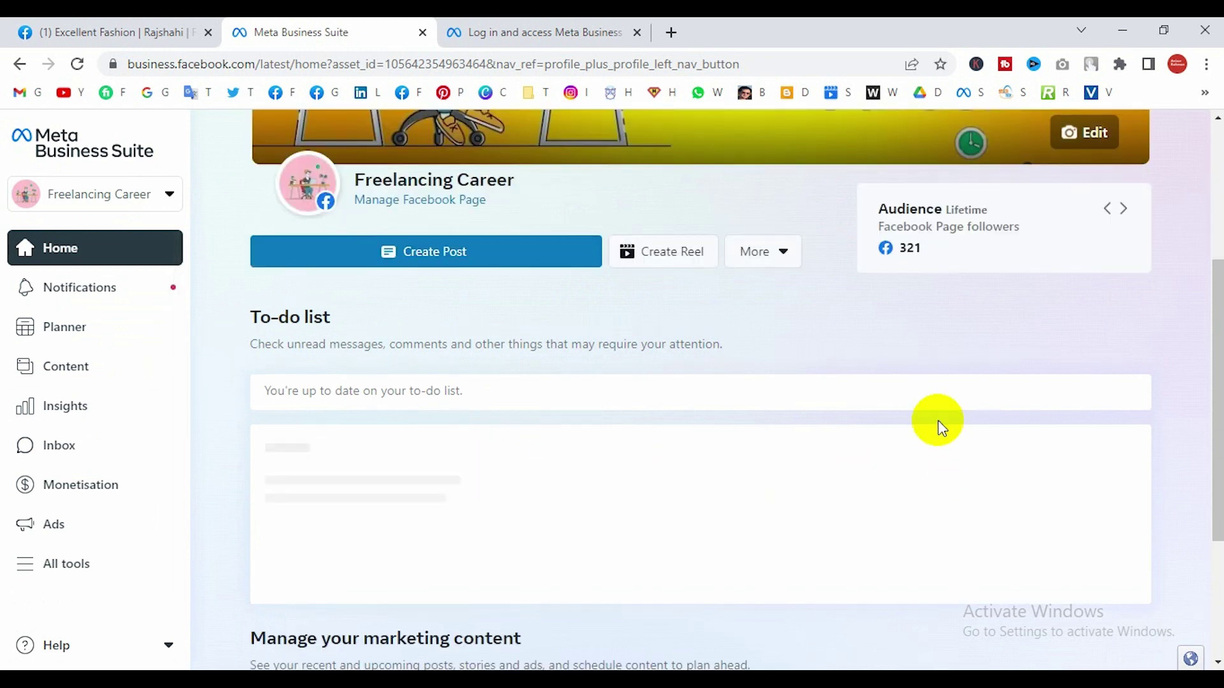
Look through the Freelancing Career home page and check the list of accounts available for switching
scroll(938, 423, down, 3)
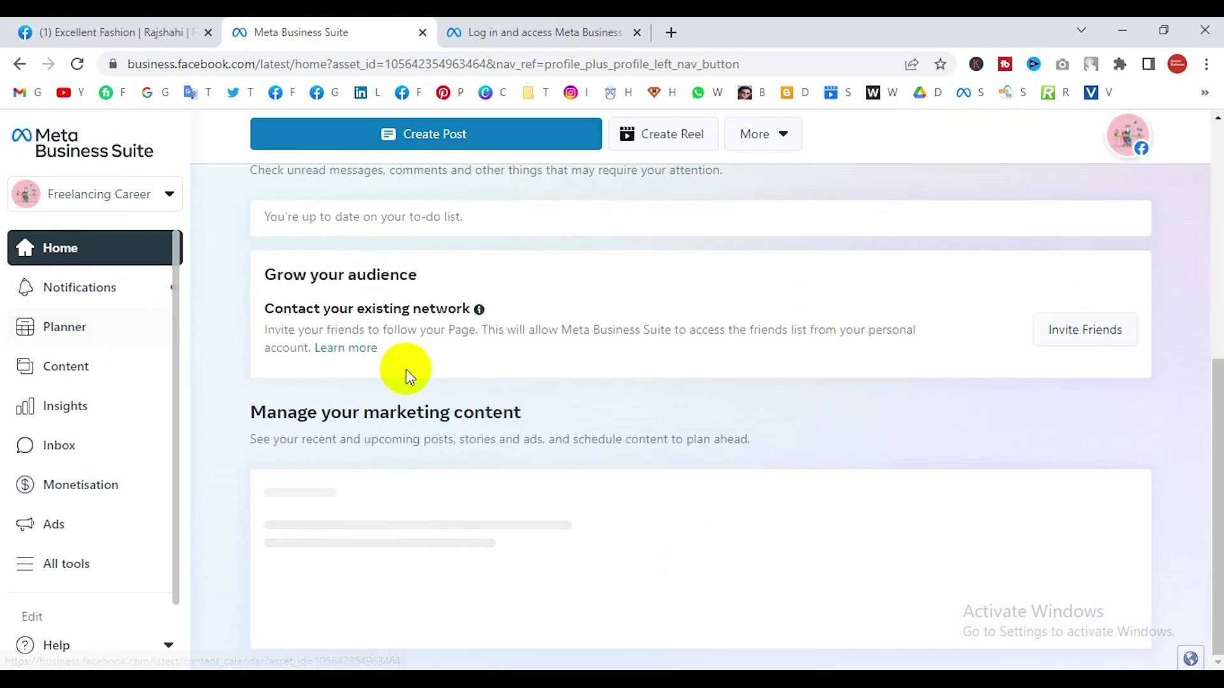
scroll(534, 398, down, 4)
scroll(544, 414, up, 10)
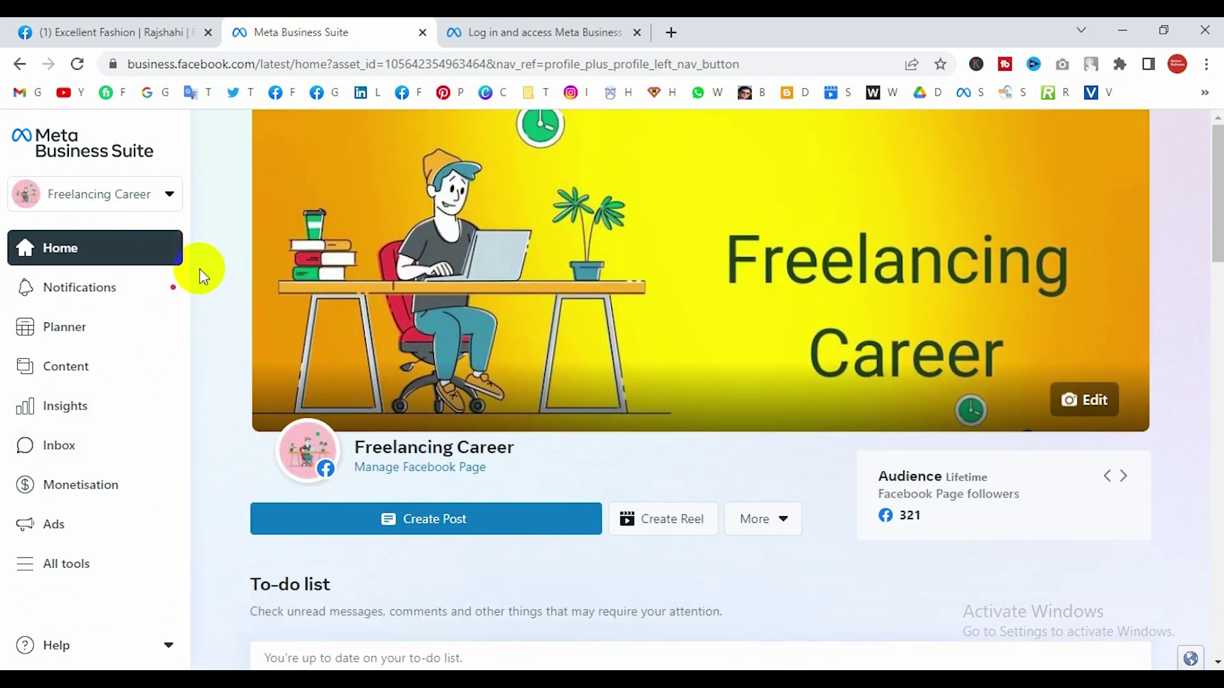
click(170, 203)
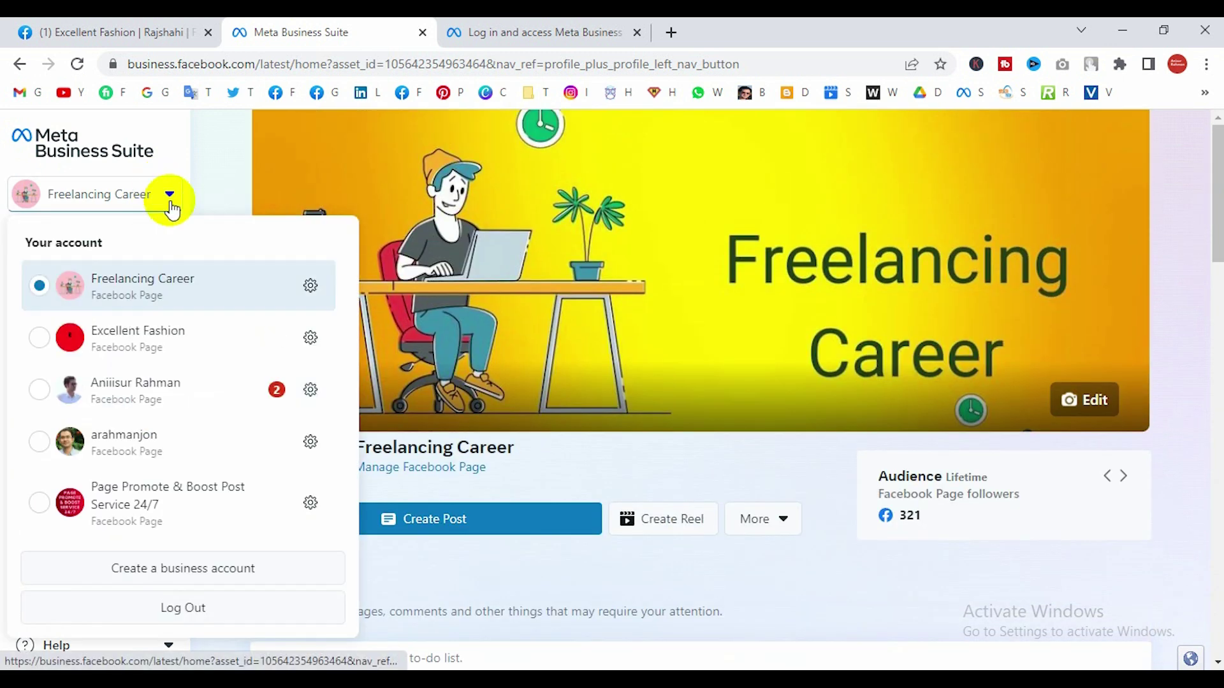
click(219, 191)
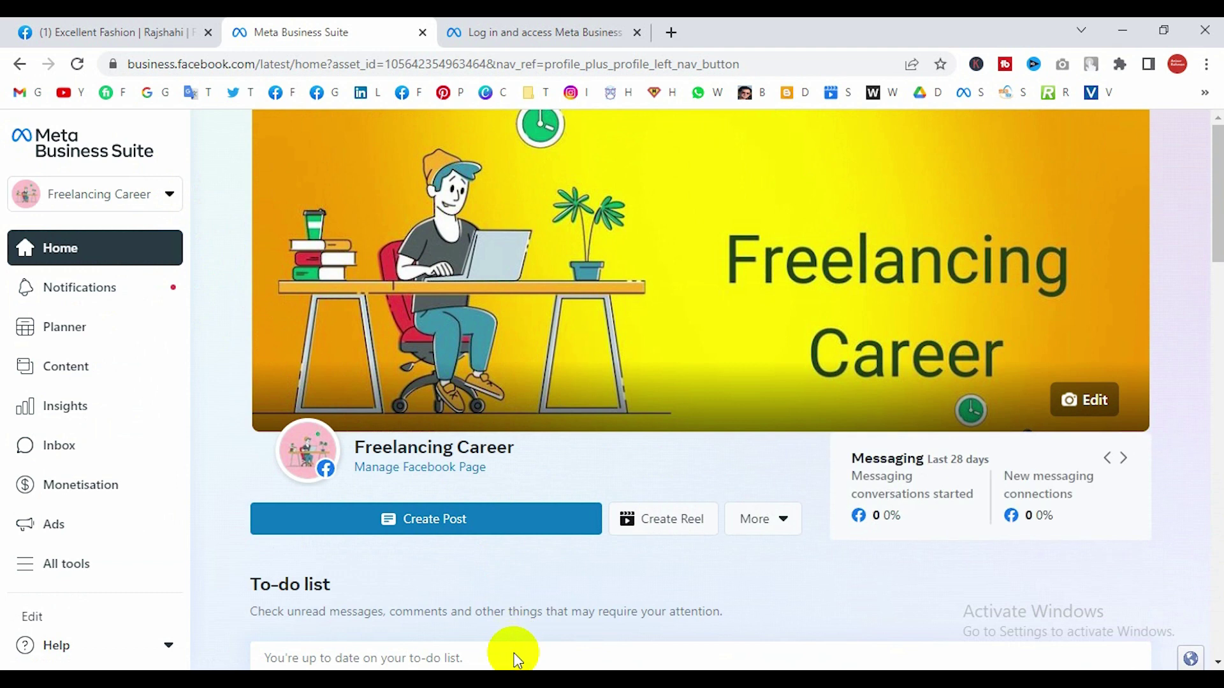
Switch to the Word notes and review the Facebook Ads Ecosystem list, including the Meta Business Account description and the course title
key(alt+Tab)
scroll(461, 450, up, 9)
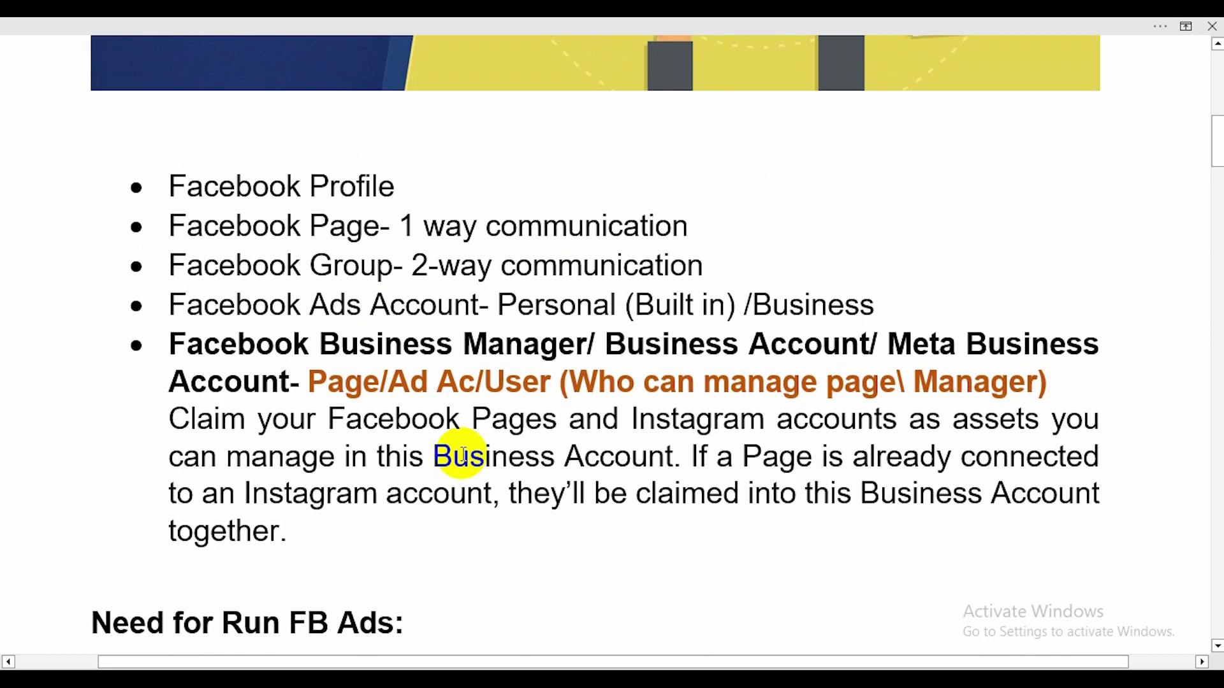
scroll(467, 448, down, 2)
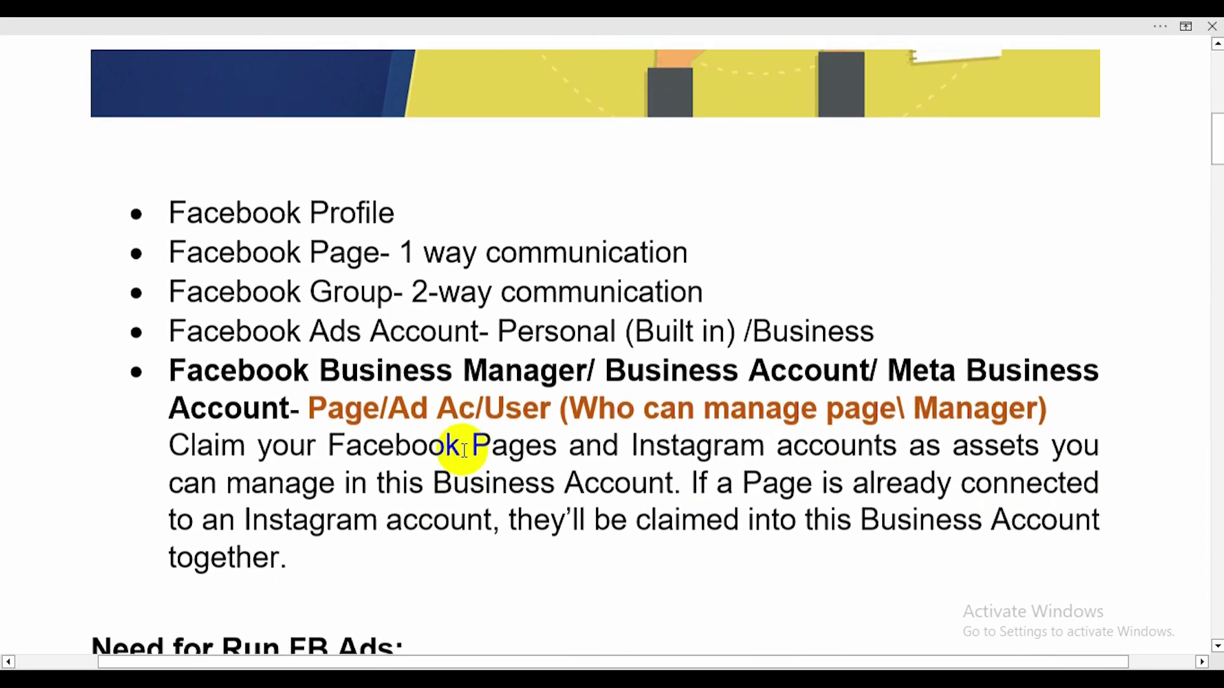
scroll(465, 446, up, 4)
scroll(465, 446, down, 4)
scroll(464, 450, down, 1)
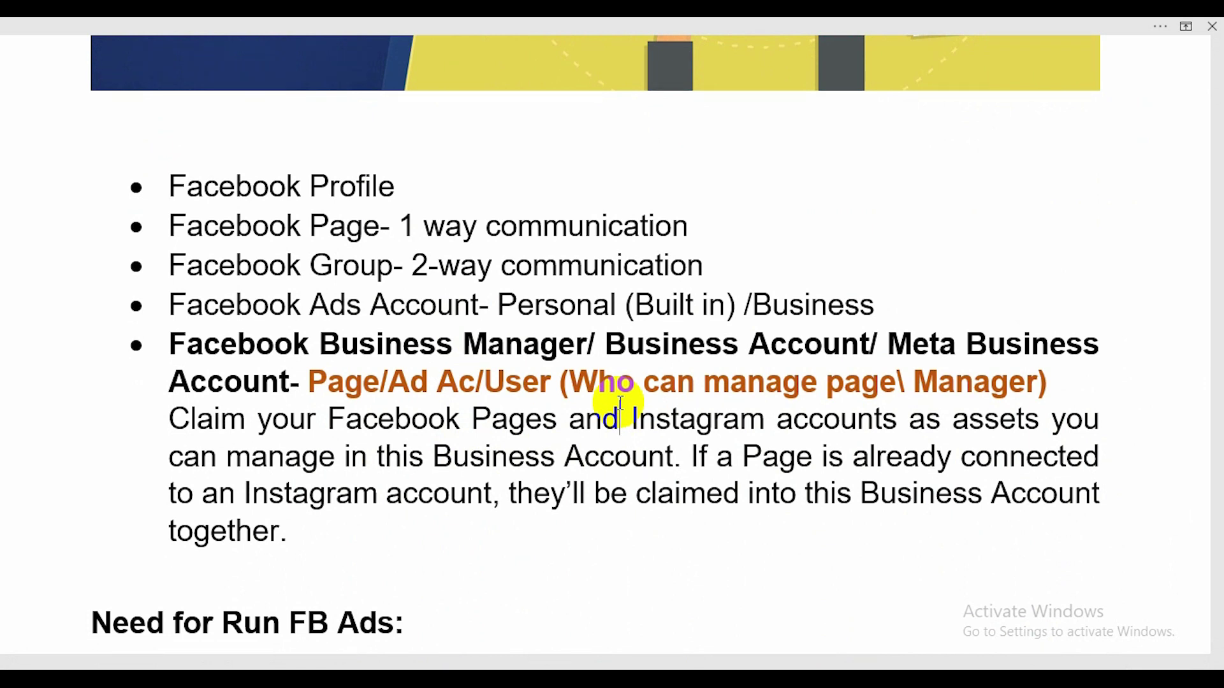
scroll(619, 388, up, 10)
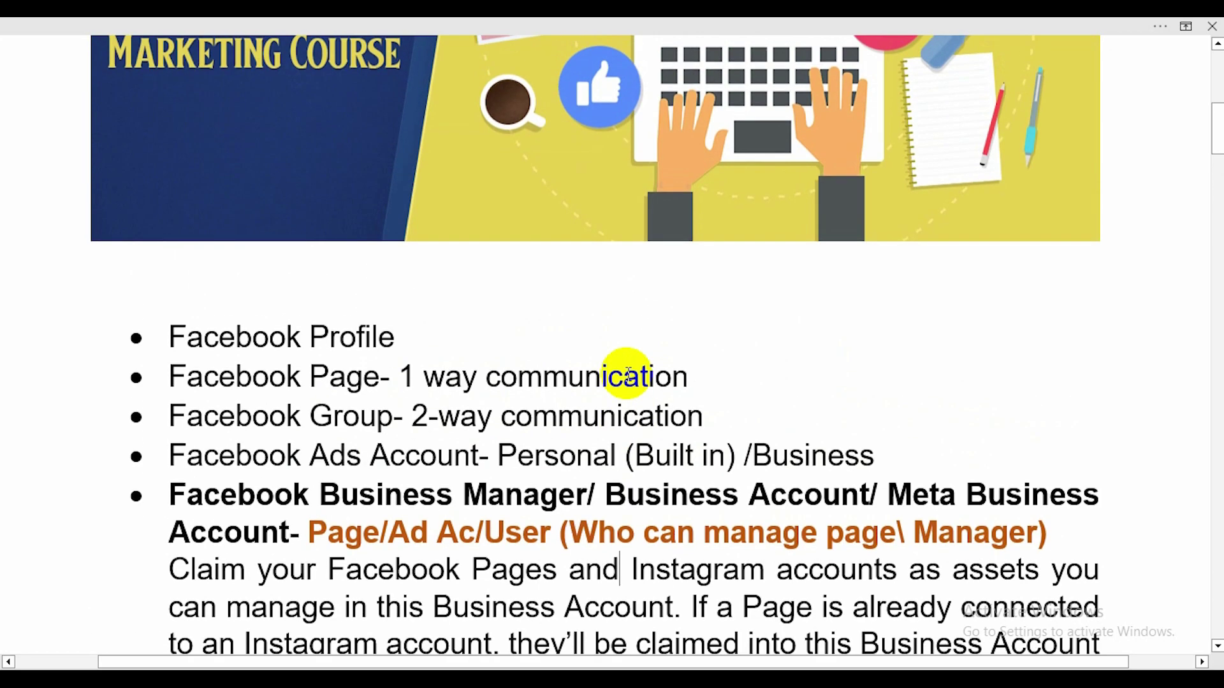
scroll(854, 519, down, 3)
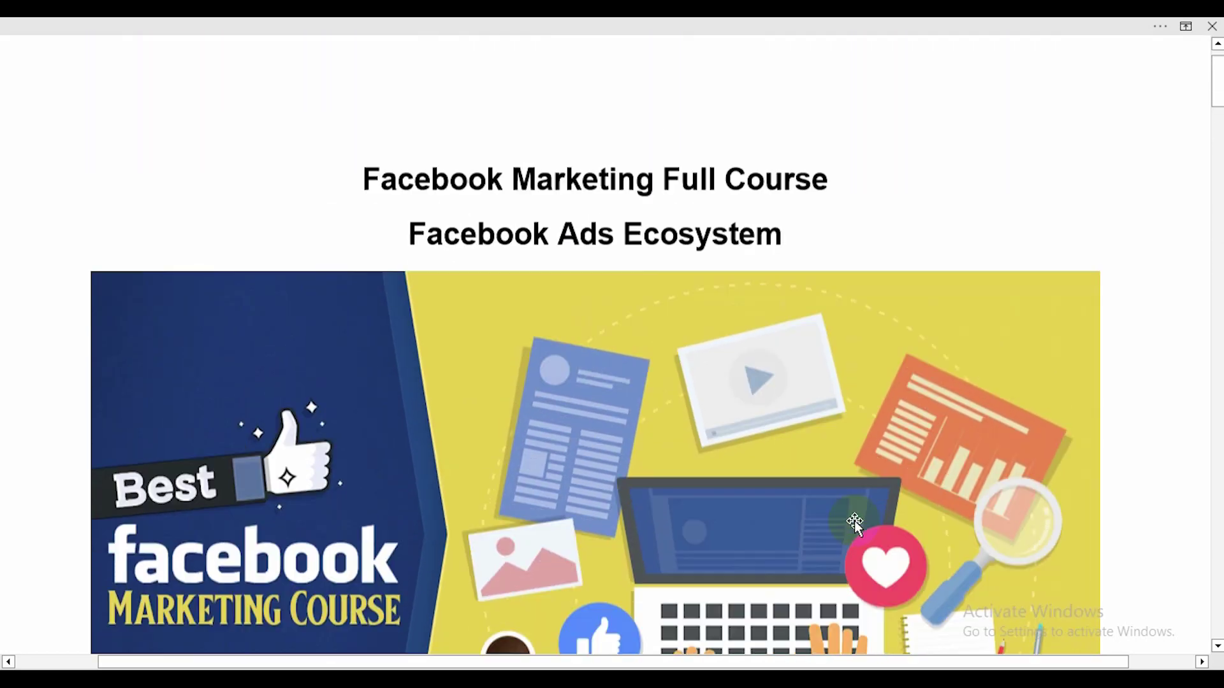